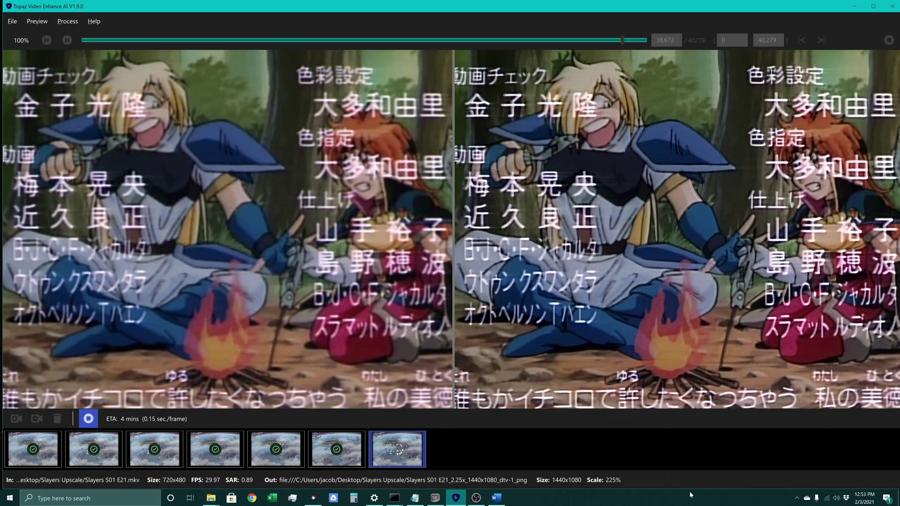
Bring up the Slayers Upscale File Explorer window while the Topaz E21 upscale keeps running
{"action": "left_click", "coordinate": [215, 501]}
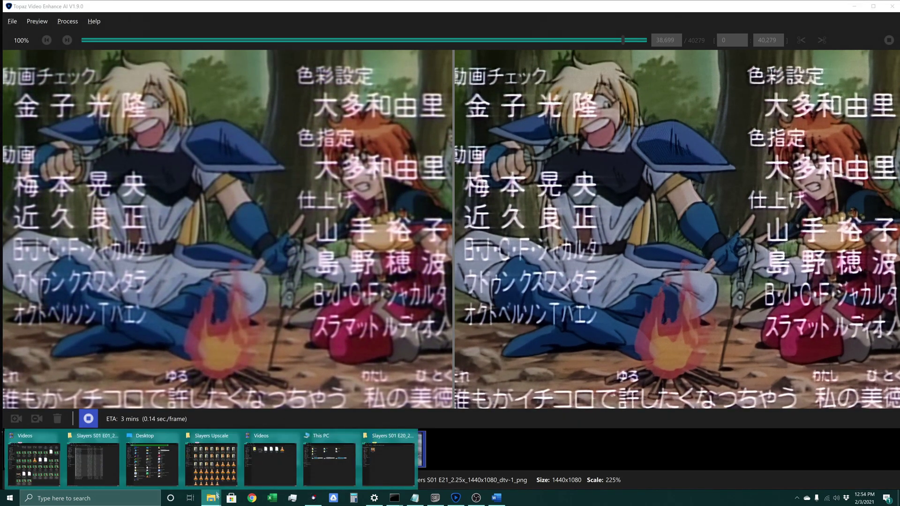
{"action": "left_click", "coordinate": [216, 474]}
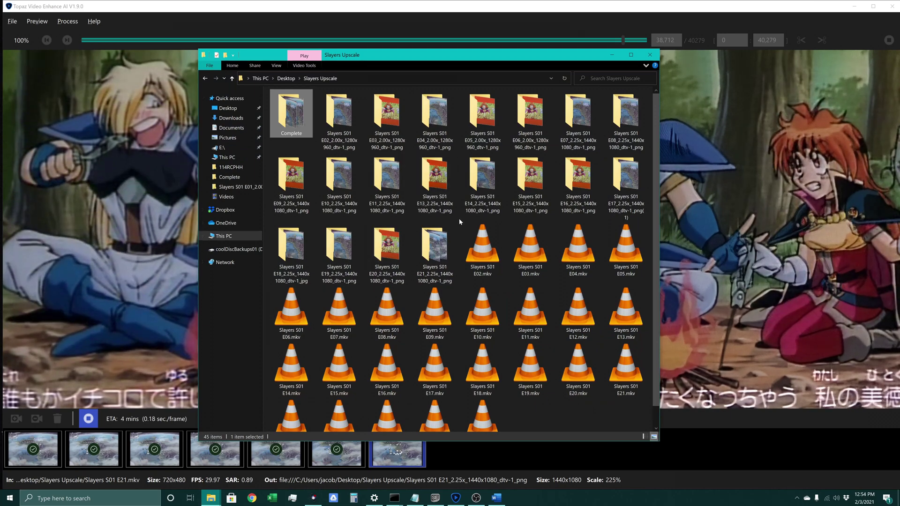
Check a frame in the E21 PNG folder, then return to Topaz and open Task Manager
{"action": "double_click", "coordinate": [436, 242]}
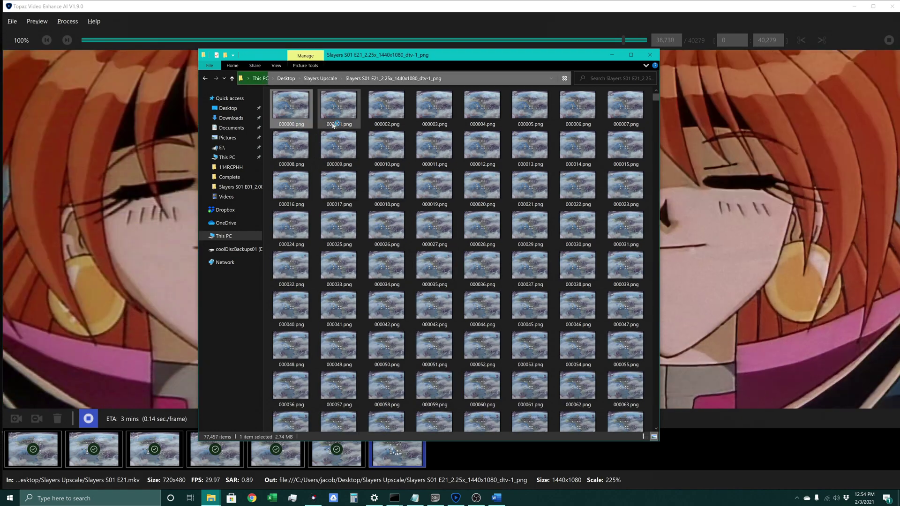
{"action": "left_click", "coordinate": [378, 123]}
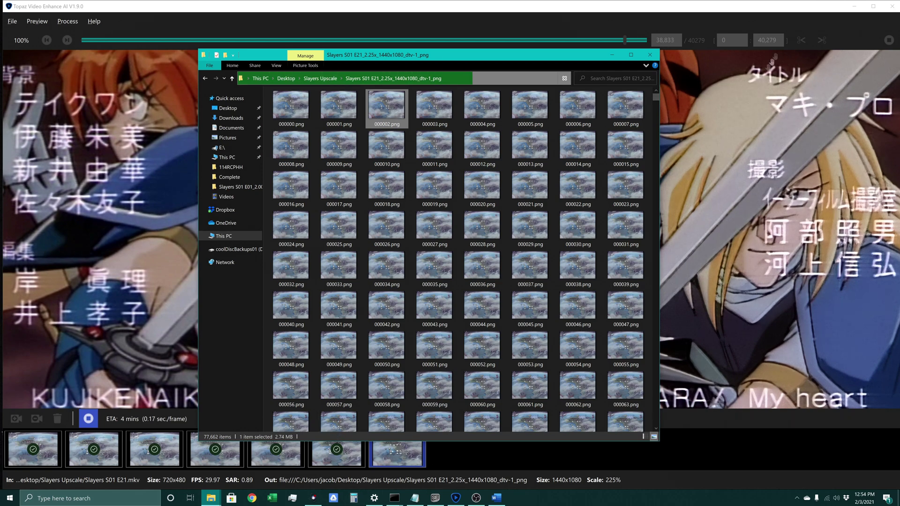
{"action": "left_click", "coordinate": [835, 12]}
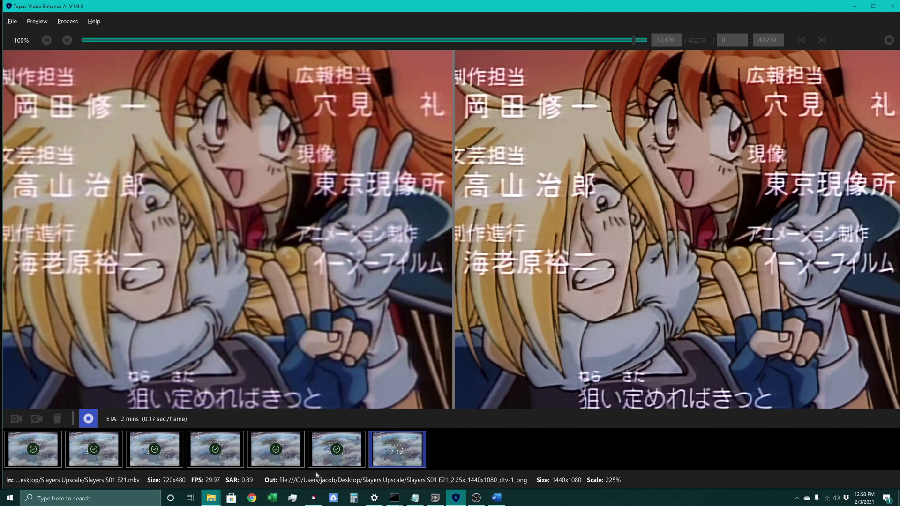
{"action": "left_click", "coordinate": [292, 498]}
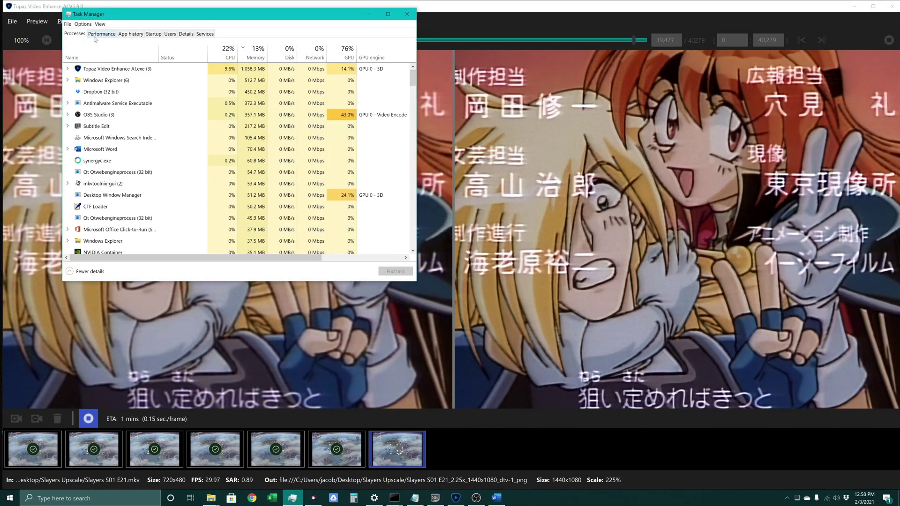
{"action": "left_click", "coordinate": [102, 33]}
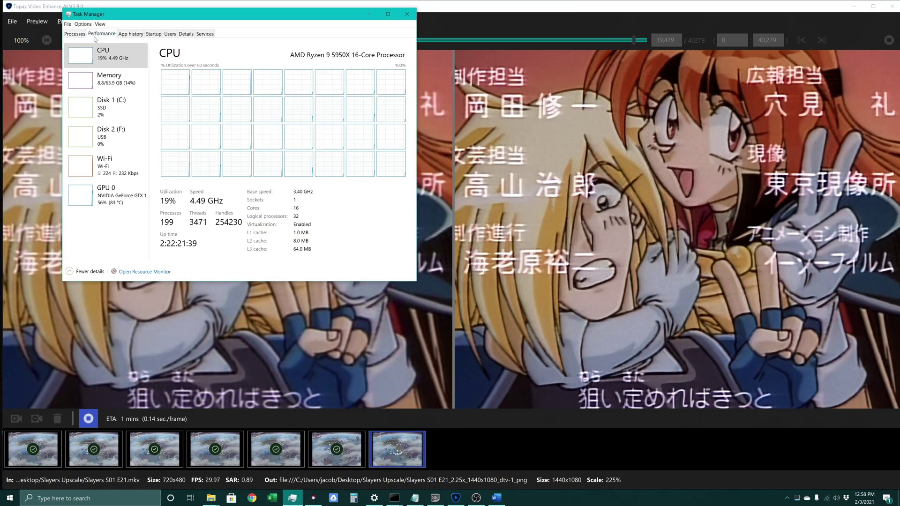
{"action": "left_click", "coordinate": [105, 189]}
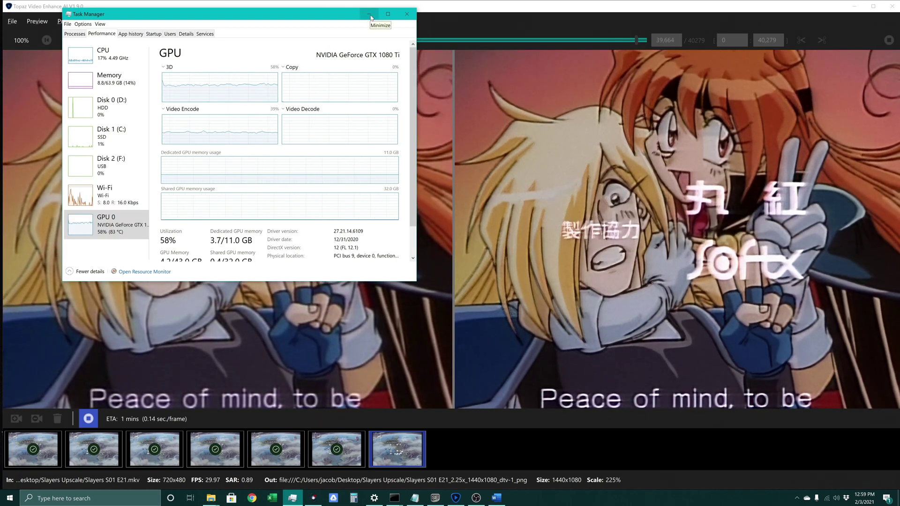
{"action": "left_click", "coordinate": [369, 14]}
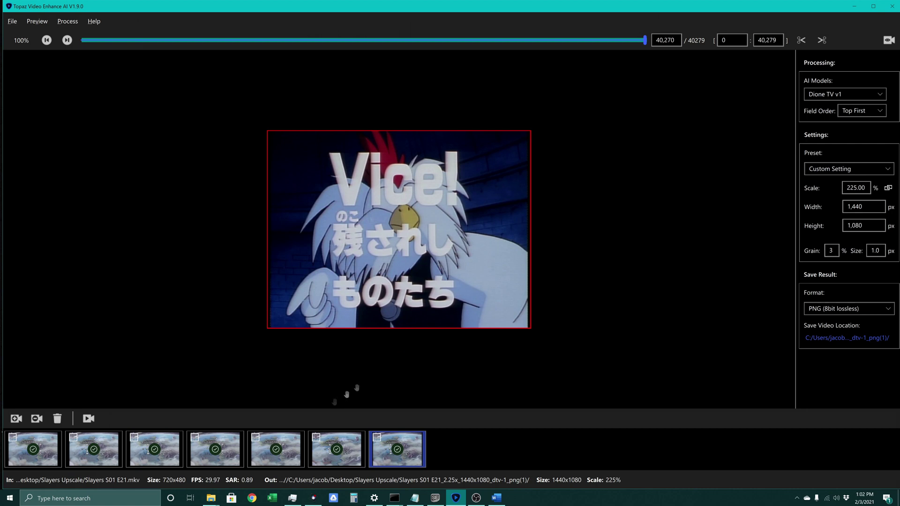
Scroll to the end of the E21 PNG folder to confirm 080559.png, then return to Topaz
{"action": "left_click", "coordinate": [212, 499]}
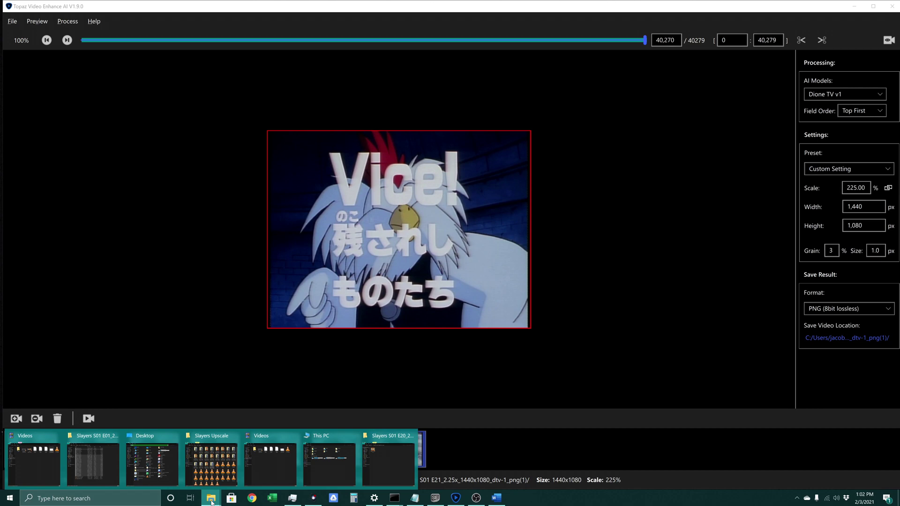
{"action": "left_click", "coordinate": [211, 461]}
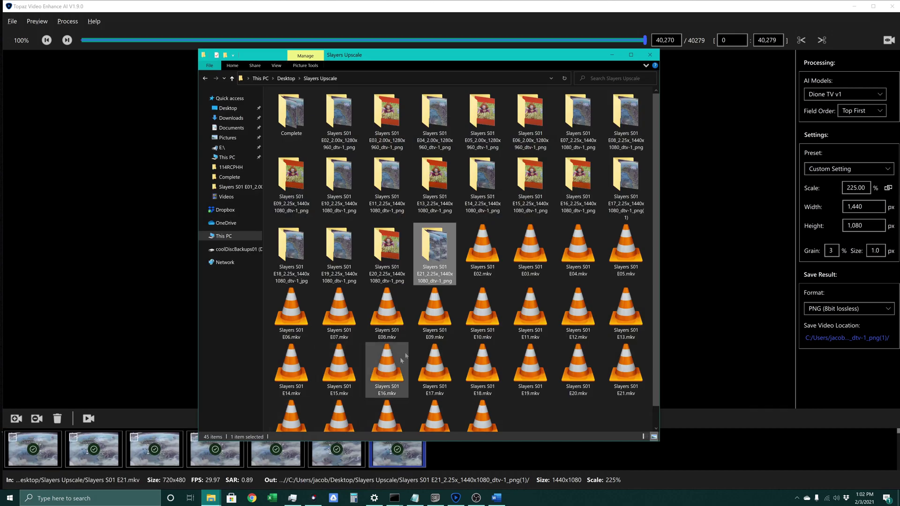
{"action": "double_click", "coordinate": [442, 248]}
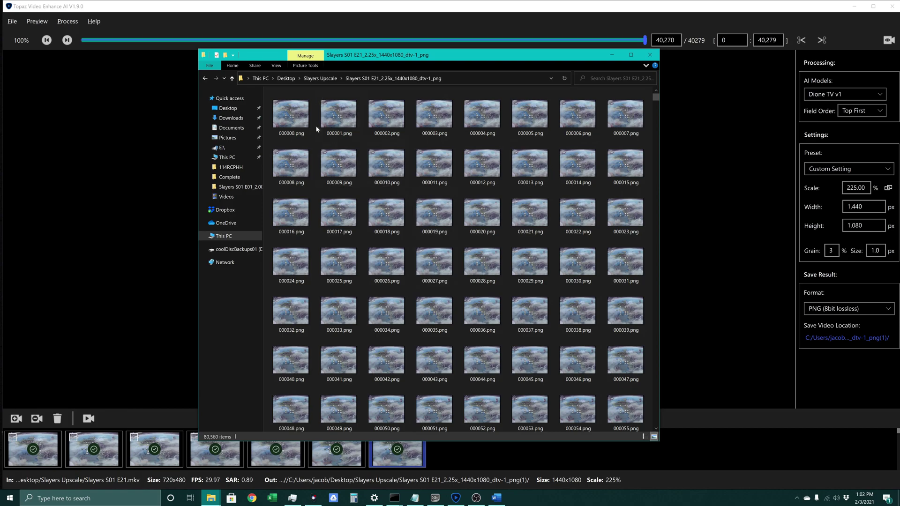
{"action": "left_click_drag", "start_coordinate": [655, 97], "coordinate": [656, 430]}
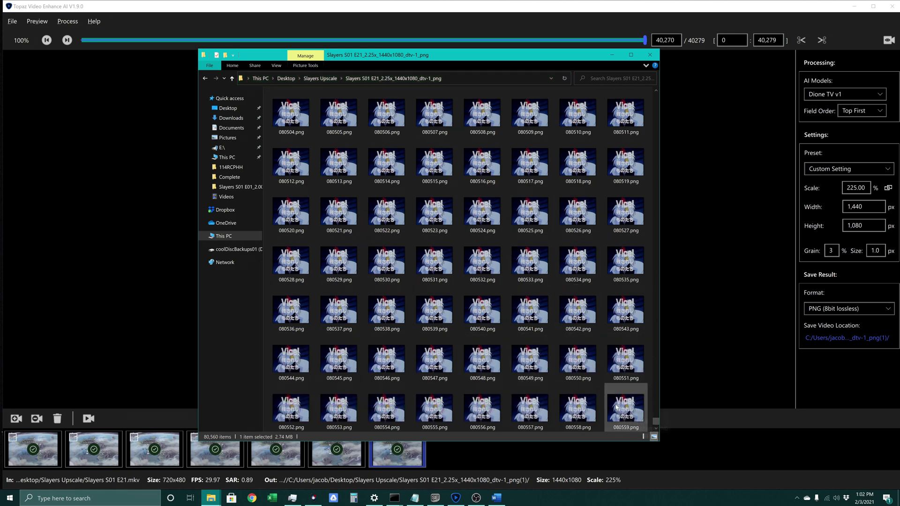
{"action": "mouse_move", "coordinate": [616, 407]}
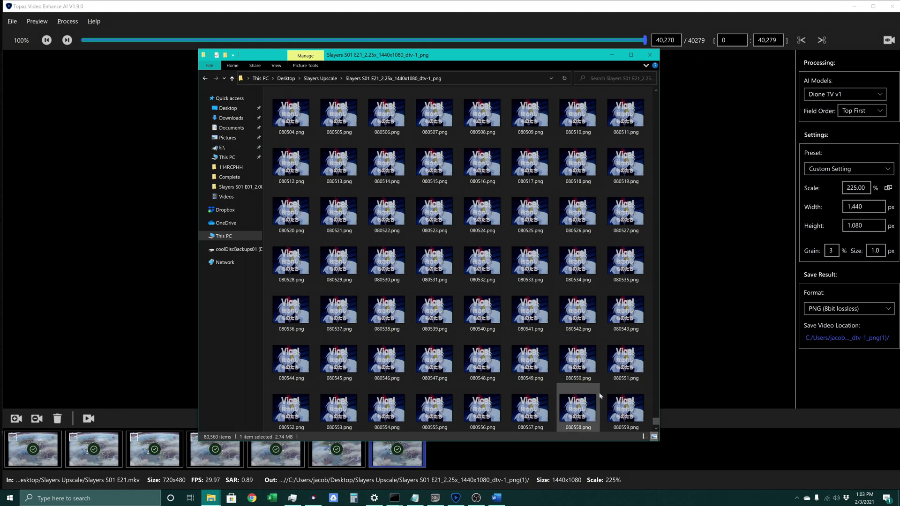
{"action": "left_click", "coordinate": [850, 77]}
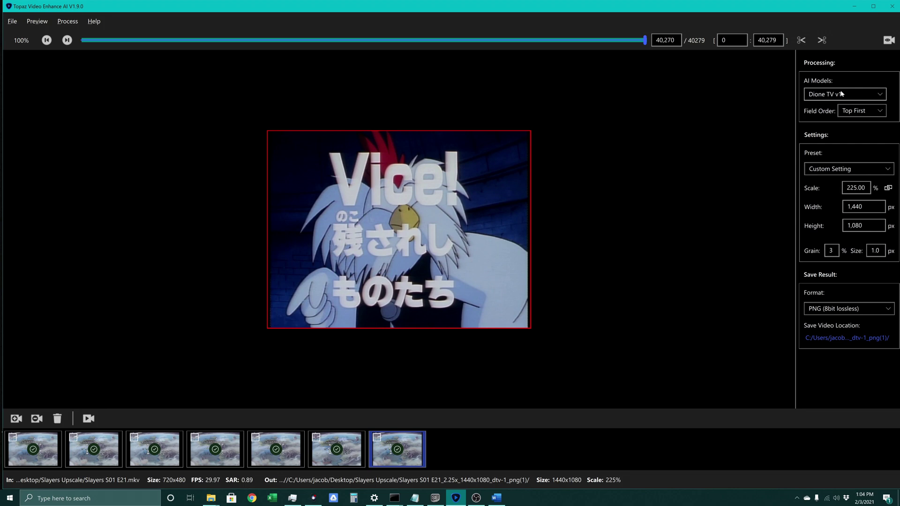
Launch a Command Prompt in the E21 frames folder by entering cmd in the address bar
{"action": "left_click", "coordinate": [211, 498]}
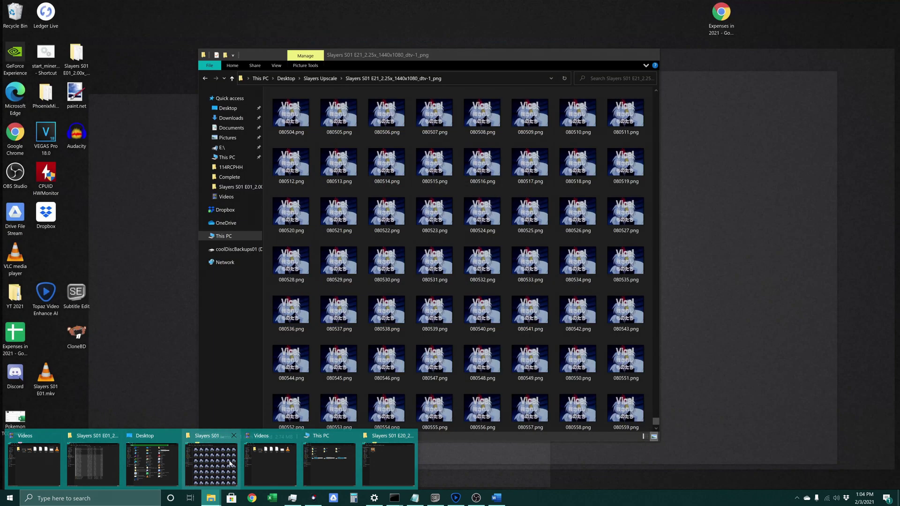
{"action": "left_click", "coordinate": [220, 462]}
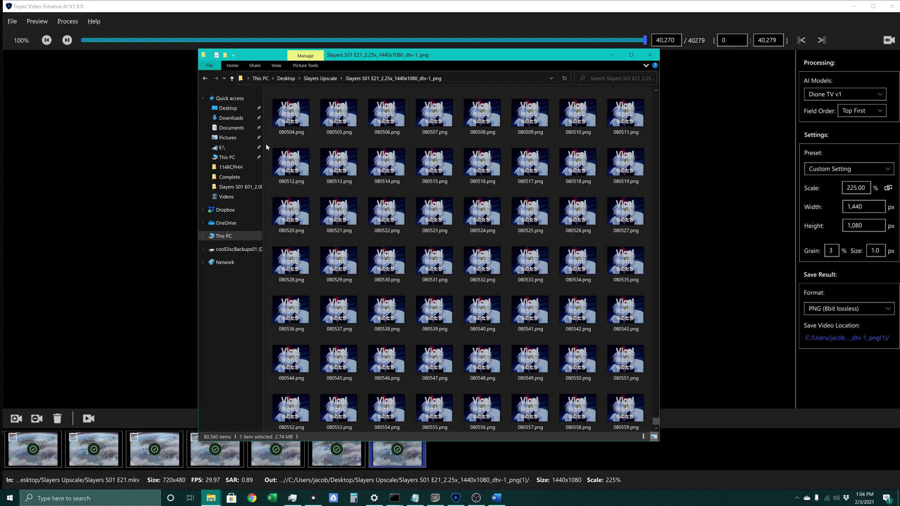
{"action": "left_click", "coordinate": [241, 81]}
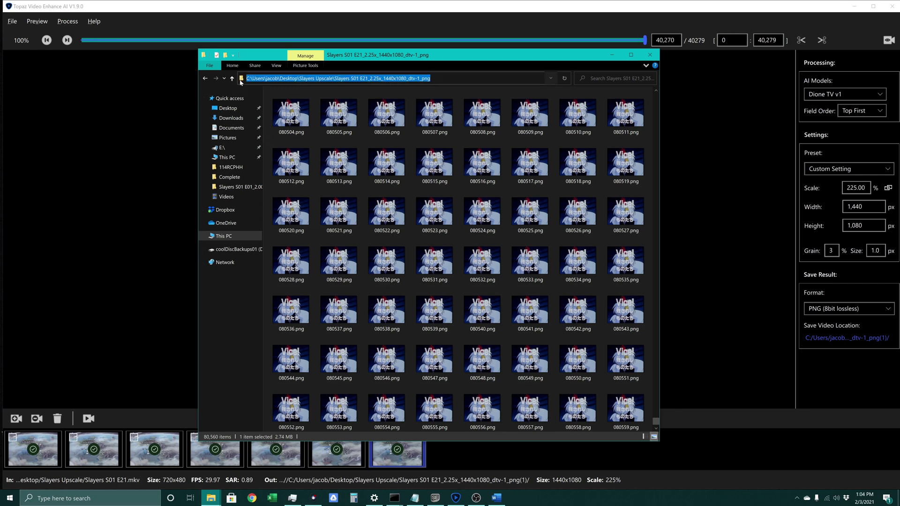
{"action": "type", "text": "cmd"}
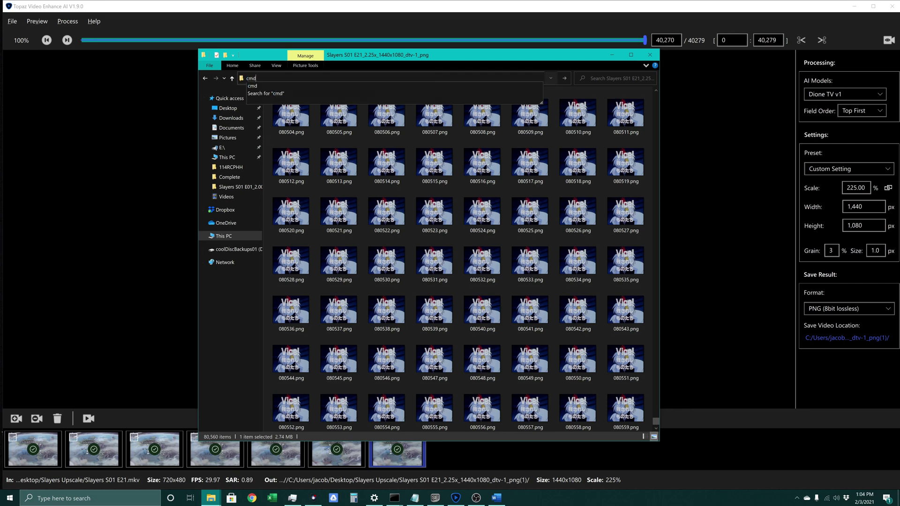
{"action": "key", "text": "Return"}
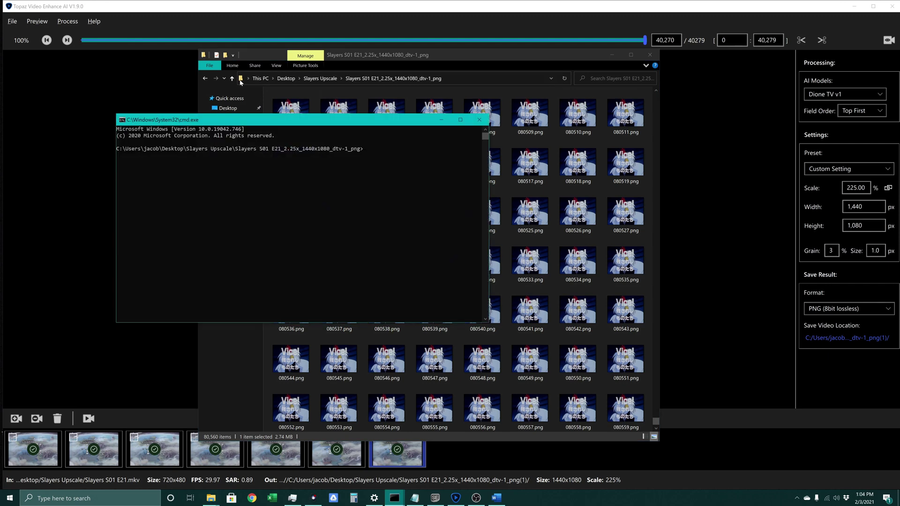
{"action": "left_click", "coordinate": [394, 498]}
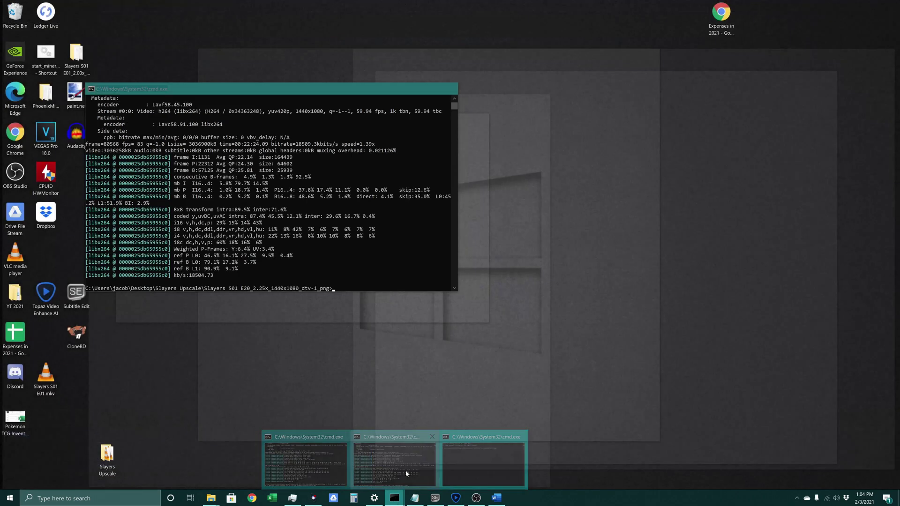
Recall and copy the episode 20 ffmpeg command (-r 59.94, libx264, -crf 19) from its console
{"action": "left_click", "coordinate": [406, 474]}
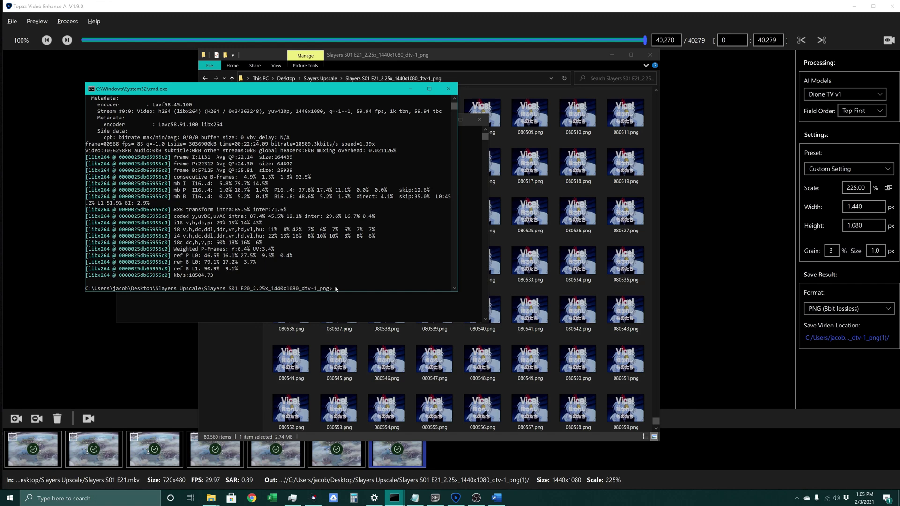
{"action": "key", "text": "Up"}
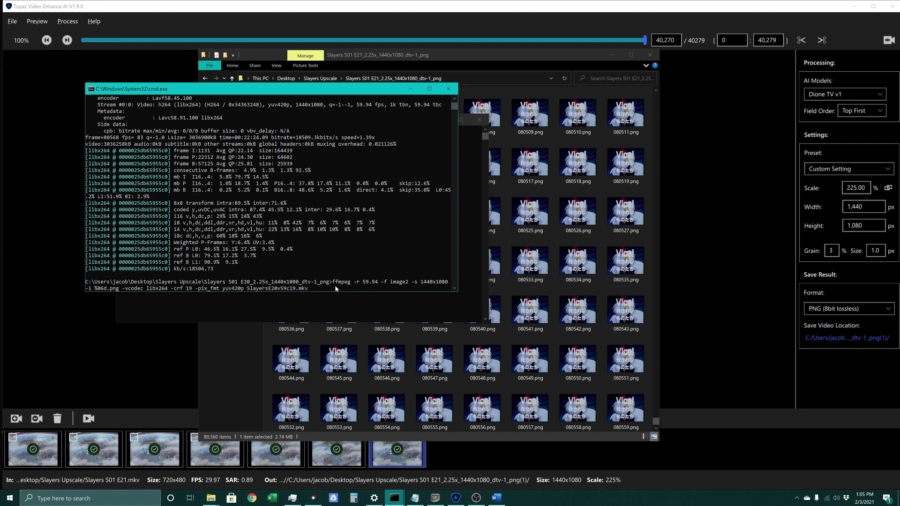
{"action": "left_click_drag", "start_coordinate": [317, 288], "coordinate": [333, 285]}
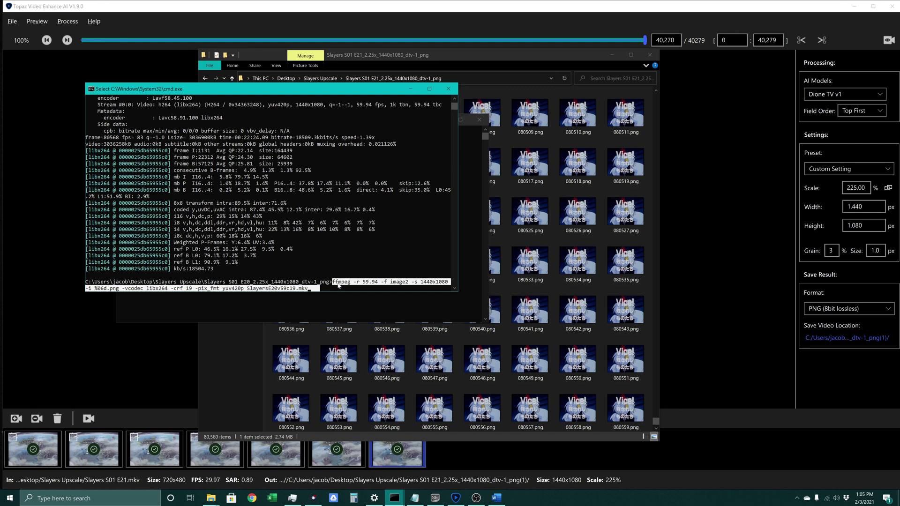
{"action": "right_click", "coordinate": [339, 285]}
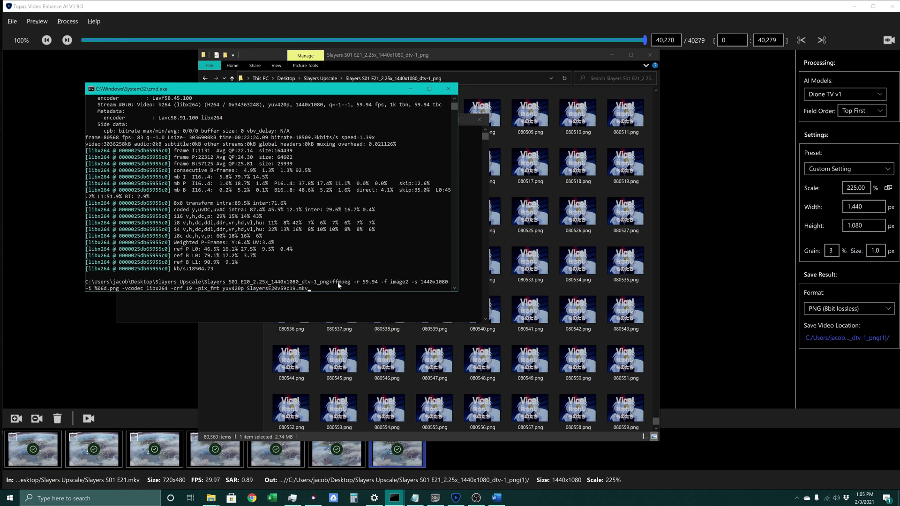
{"action": "left_click", "coordinate": [468, 172]}
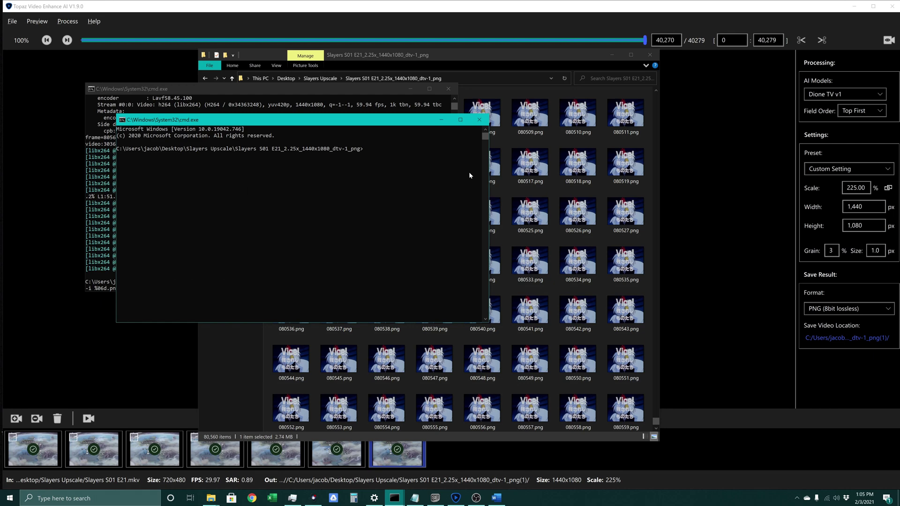
Paste the ffmpeg command, change the output name to SlayersE21v59c19.mkv, and run it
{"action": "right_click", "coordinate": [375, 152]}
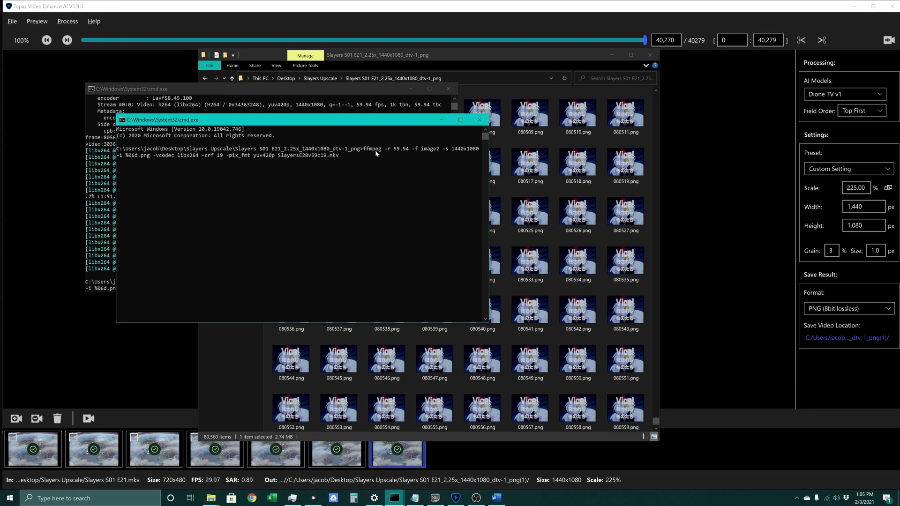
{"action": "key", "text": "BackSpace"}
{"action": "type", "text": "1"}
{"action": "key", "text": "Return"}
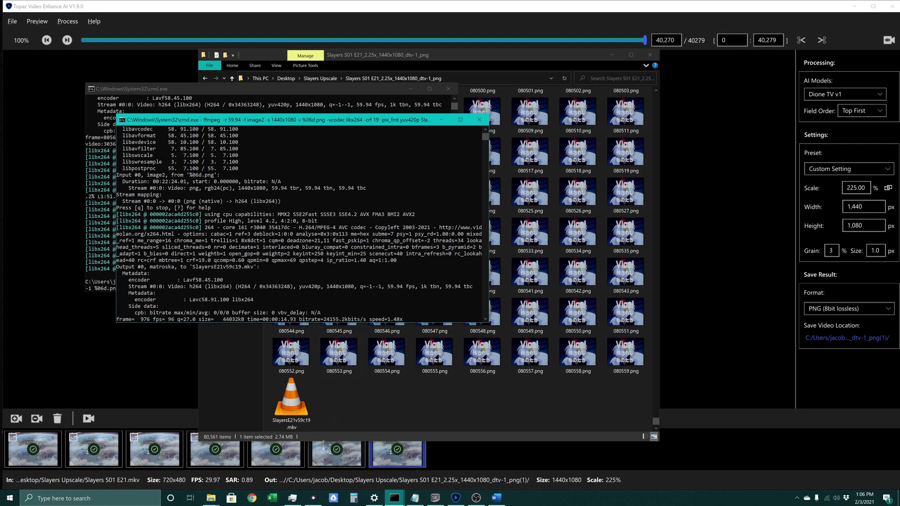
Show Task Manager's CPU graphs on the right while ffmpeg encodes all 80,560 frames
{"action": "left_click", "coordinate": [292, 498]}
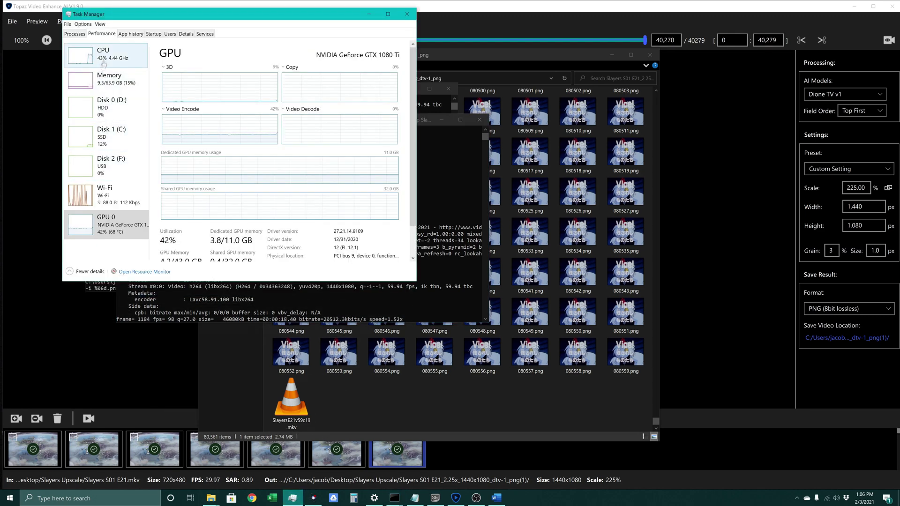
{"action": "left_click", "coordinate": [107, 55]}
{"action": "left_click_drag", "start_coordinate": [251, 18], "coordinate": [706, 46]}
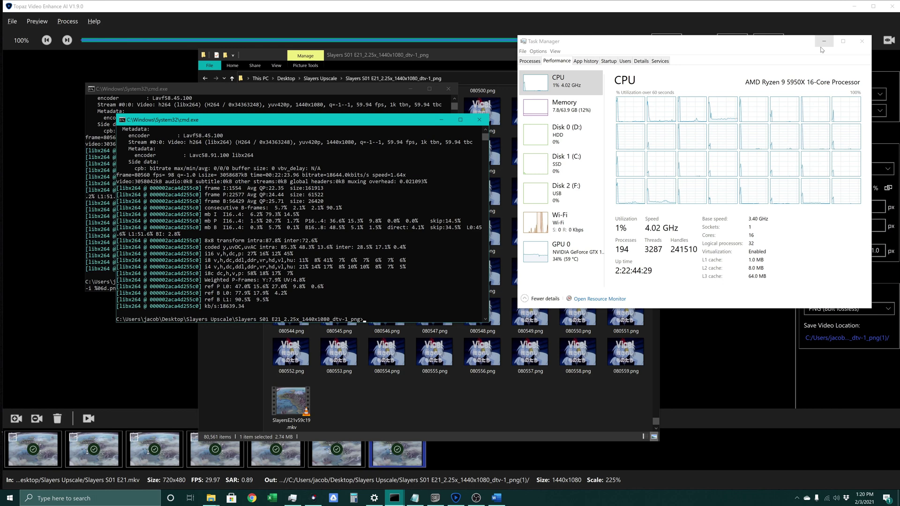
{"action": "left_click", "coordinate": [373, 394]}
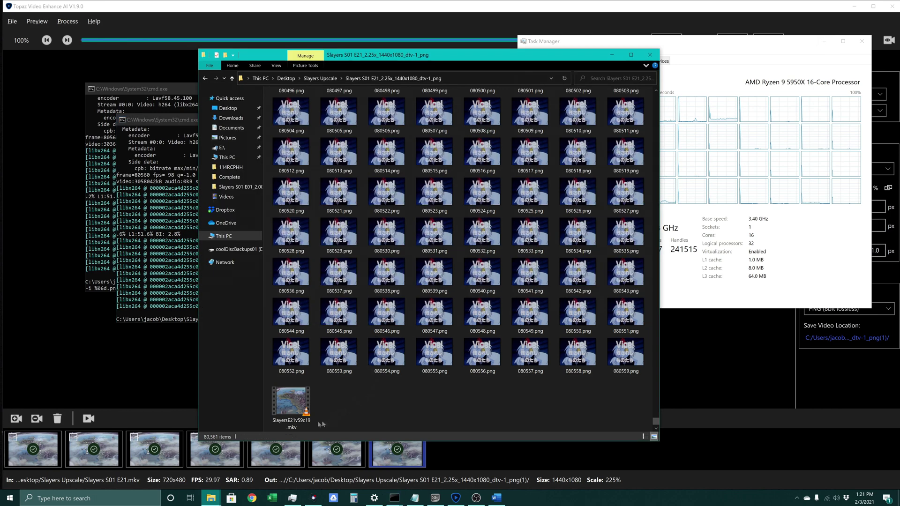
Check SlayersE21v59c19.mkv shows 1440x1080 video lasting 22 min 24 s, then play it
{"action": "left_click", "coordinate": [305, 425]}
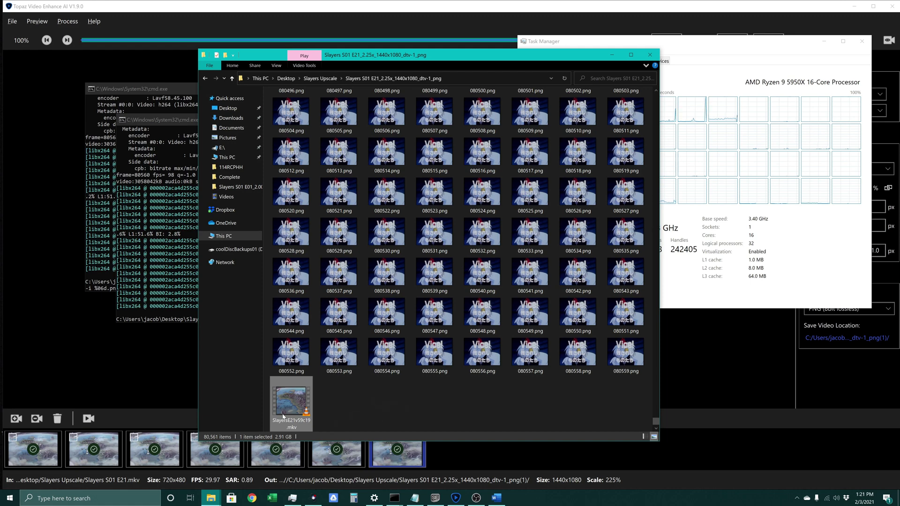
{"action": "mouse_move", "coordinate": [283, 416]}
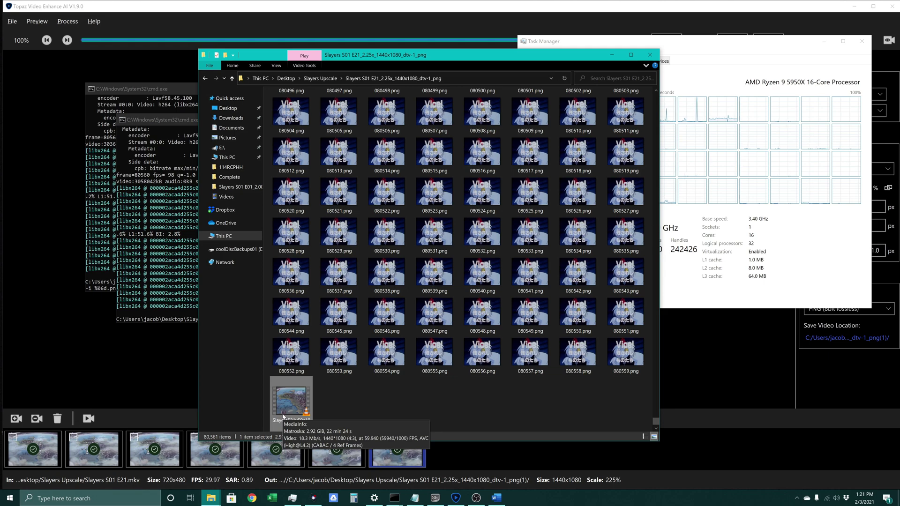
{"action": "double_click", "coordinate": [282, 415]}
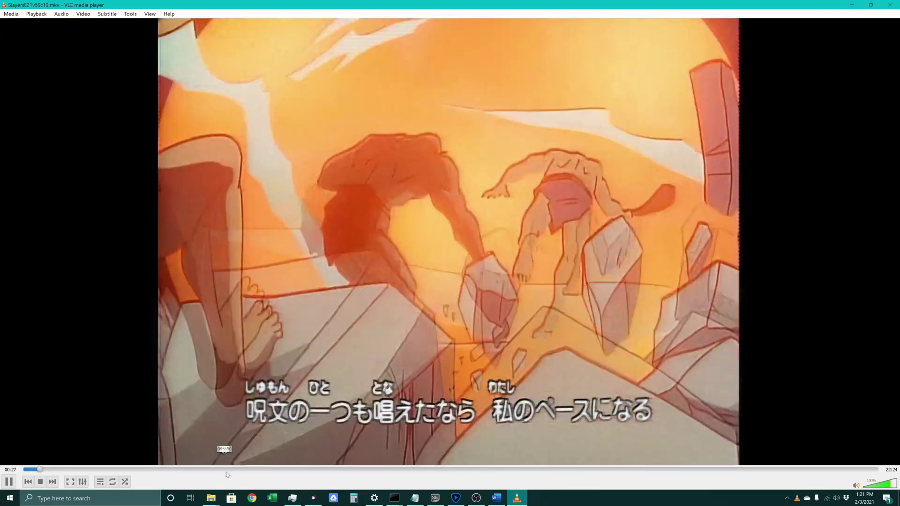
Skim SlayersE21v59c19.mkv from about 18:33 through the ending credits and final scene, then close VLC
{"action": "left_click_drag", "start_coordinate": [226, 469], "coordinate": [730, 469]}
{"action": "left_click", "coordinate": [837, 469]}
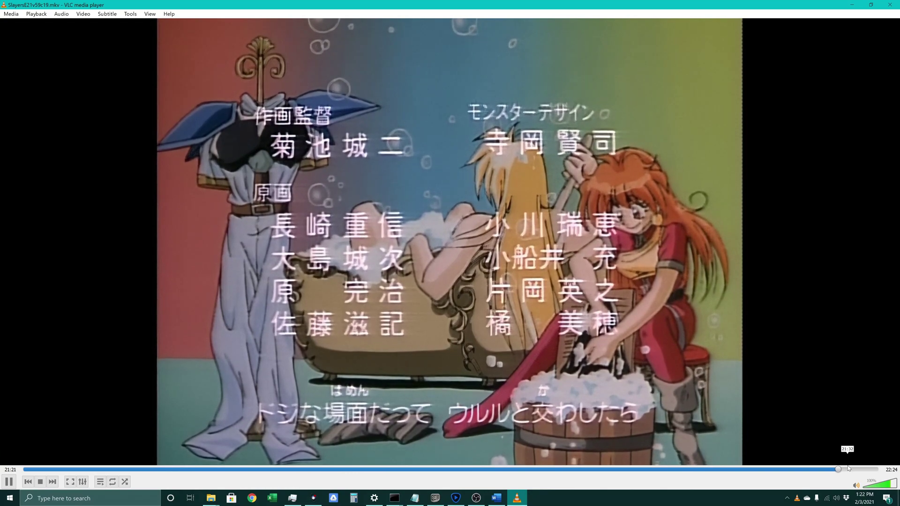
{"action": "left_click", "coordinate": [872, 469]}
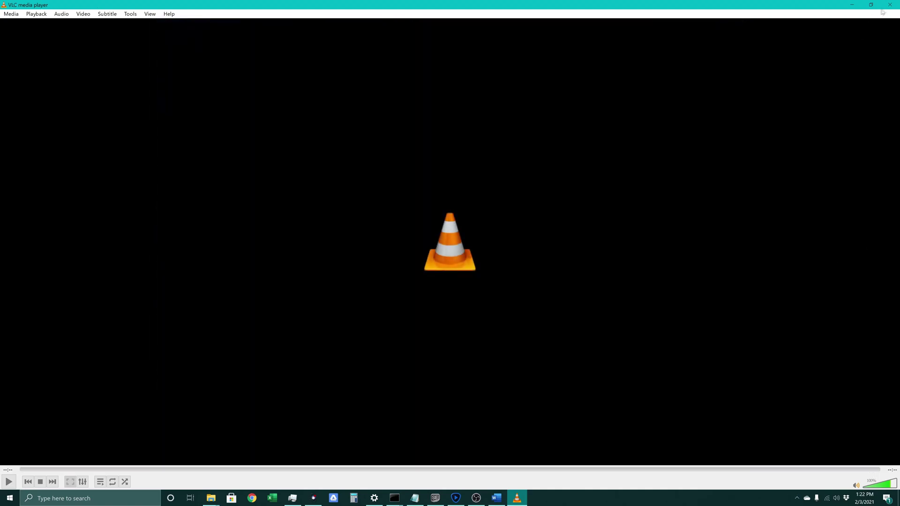
{"action": "left_click", "coordinate": [887, 9]}
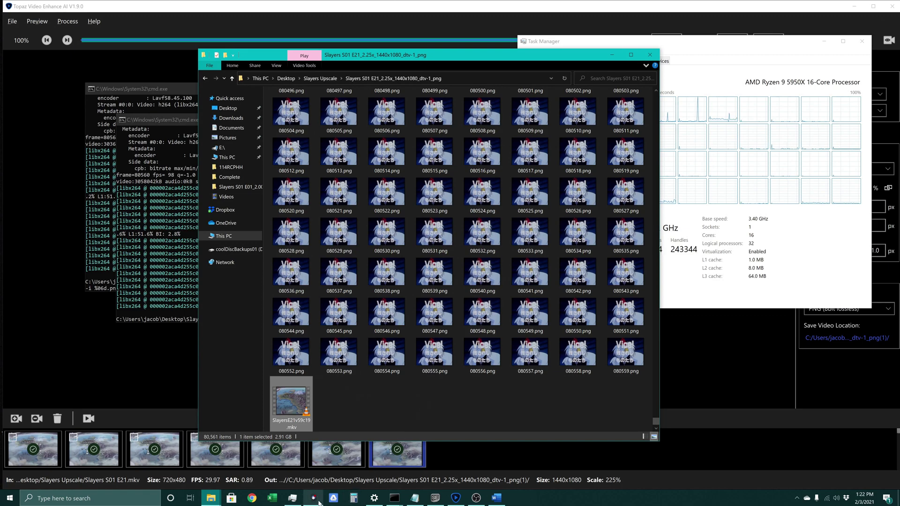
Add the upscaled SlayersE21v59c19.mkv to MKVToolNix's source files
{"action": "mouse_move", "coordinate": [318, 503]}
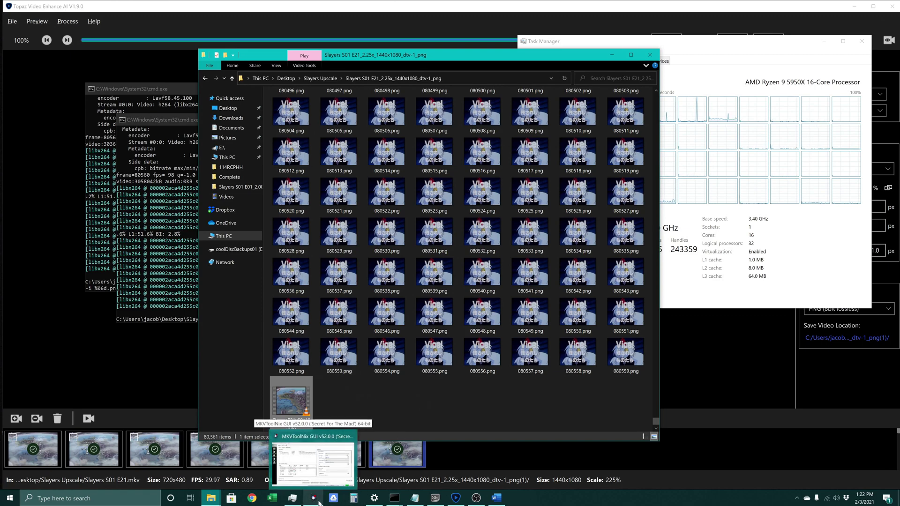
{"action": "left_click", "coordinate": [319, 503]}
{"action": "left_click_drag", "start_coordinate": [291, 401], "coordinate": [187, 189]}
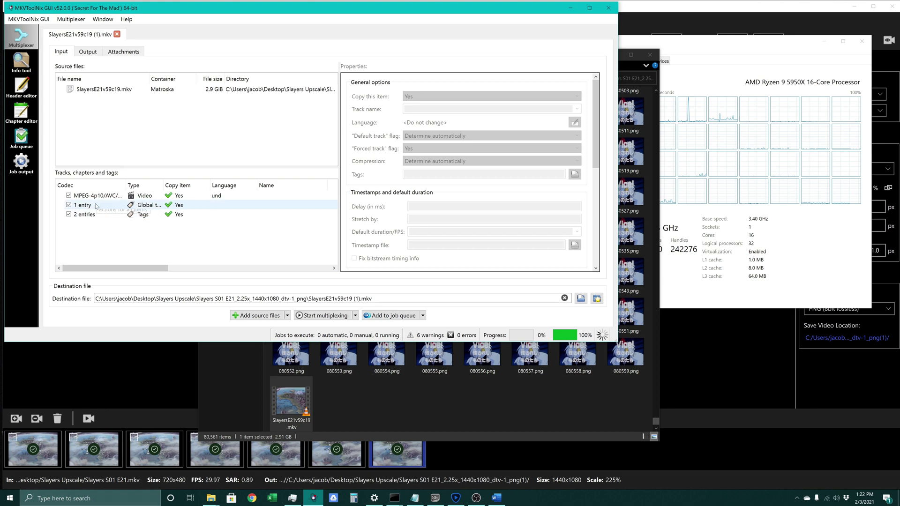
Add the original Slayers S01 E21.mkv from the Slayers Upscale folder as a second source
{"action": "left_click", "coordinate": [218, 497]}
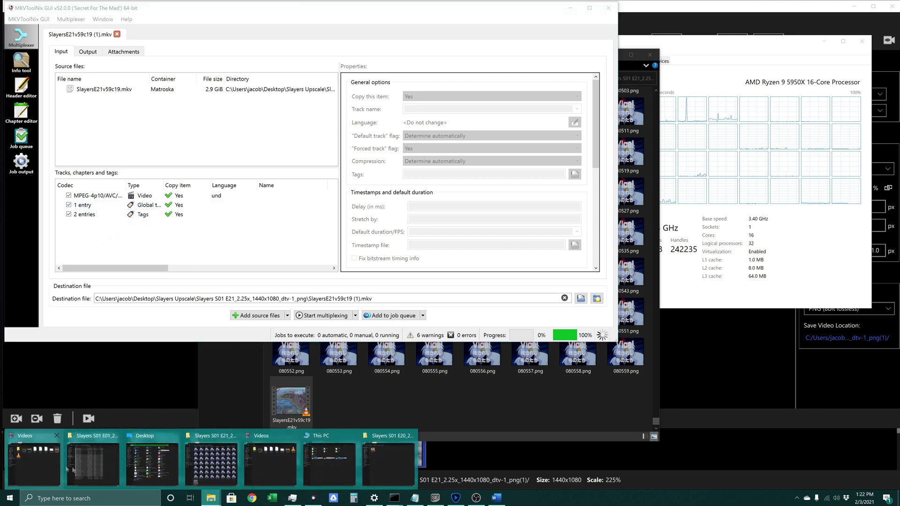
{"action": "left_click", "coordinate": [231, 470]}
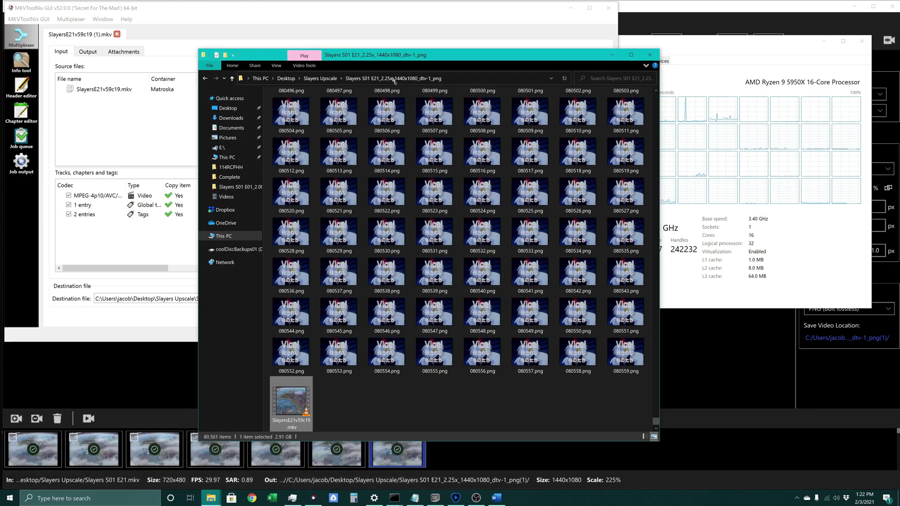
{"action": "left_click", "coordinate": [320, 79]}
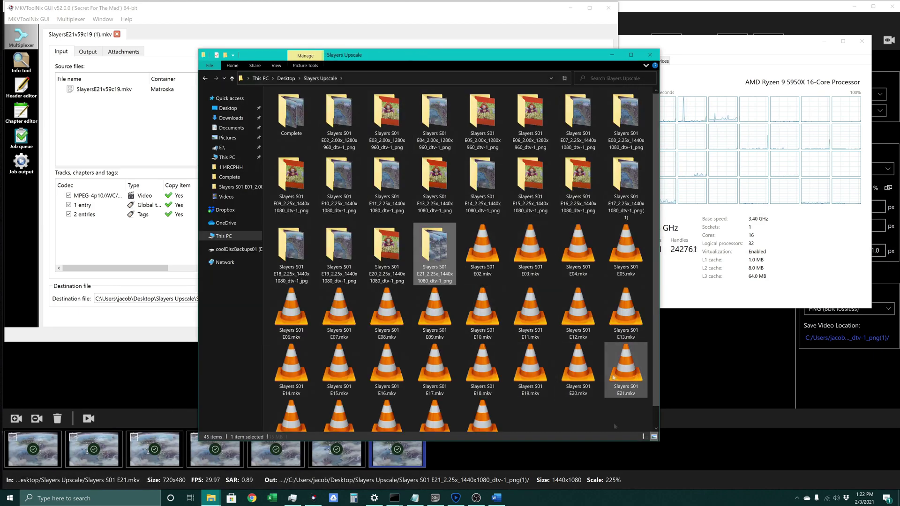
{"action": "left_click_drag", "start_coordinate": [614, 377], "coordinate": [128, 158]}
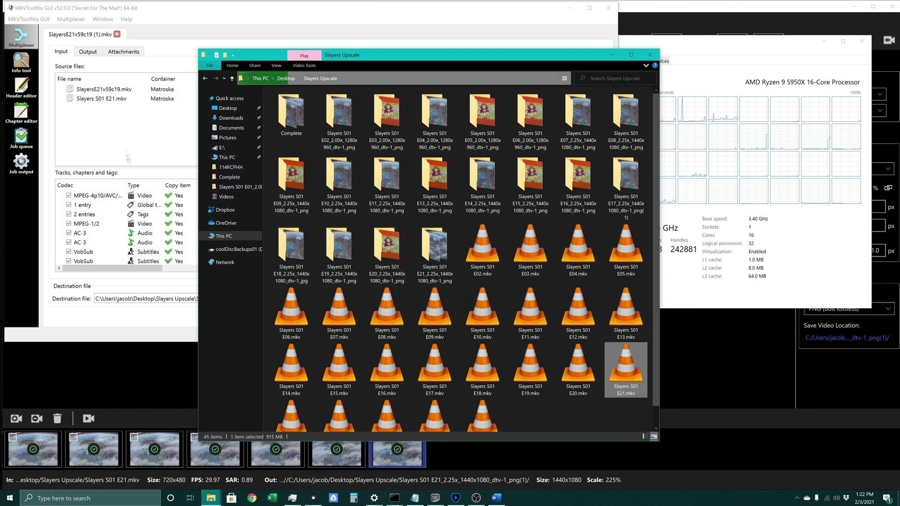
{"action": "left_click", "coordinate": [128, 158]}
{"action": "scroll", "coordinate": [89, 220], "scroll_direction": "down", "scroll_amount": 1}
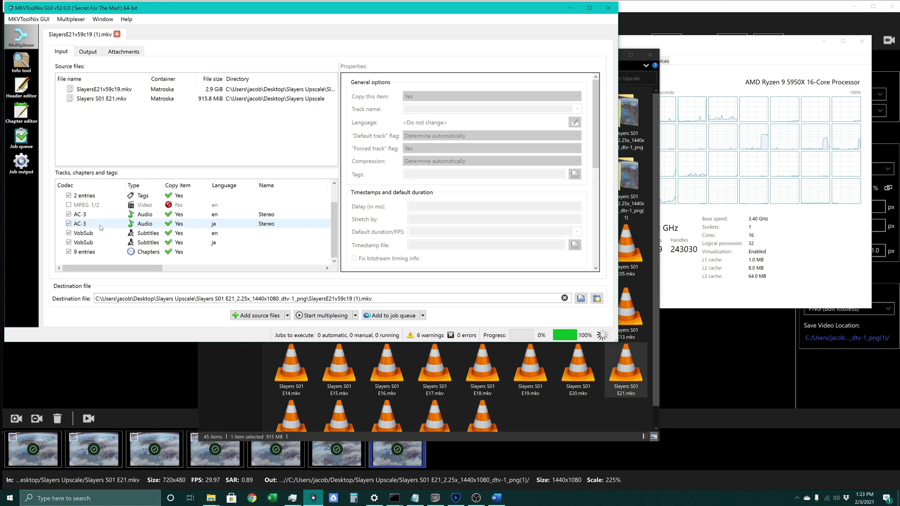
Move the Japanese AC-3 audio track above English and set its default-track flag to Yes
{"action": "left_click_drag", "start_coordinate": [100, 228], "coordinate": [105, 214]}
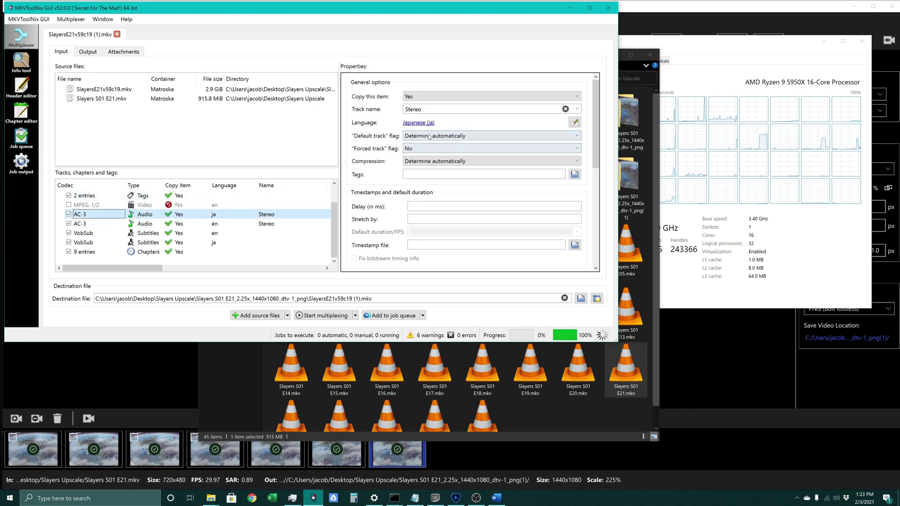
{"action": "left_click", "coordinate": [431, 136]}
{"action": "left_click", "coordinate": [410, 152]}
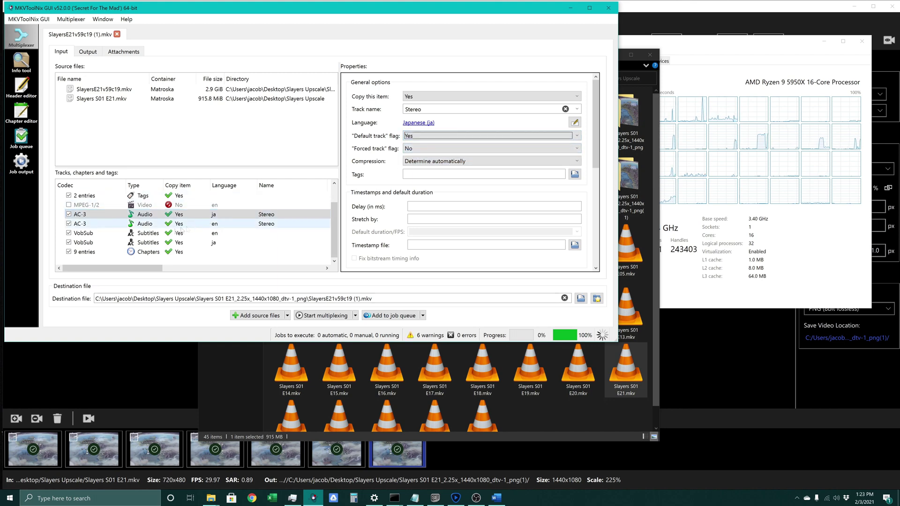
Reorder the subtitles so the Japanese VobSub track sits above the English one
{"action": "left_click", "coordinate": [101, 235]}
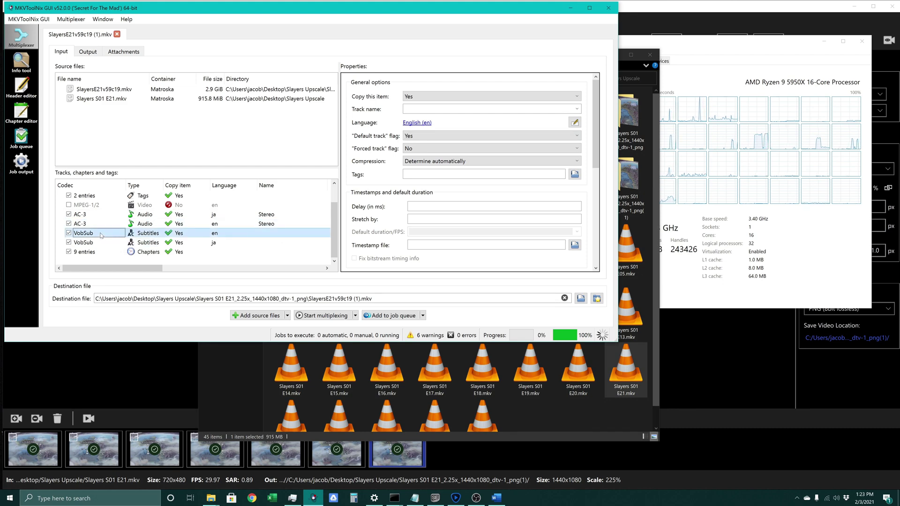
{"action": "left_click", "coordinate": [98, 242]}
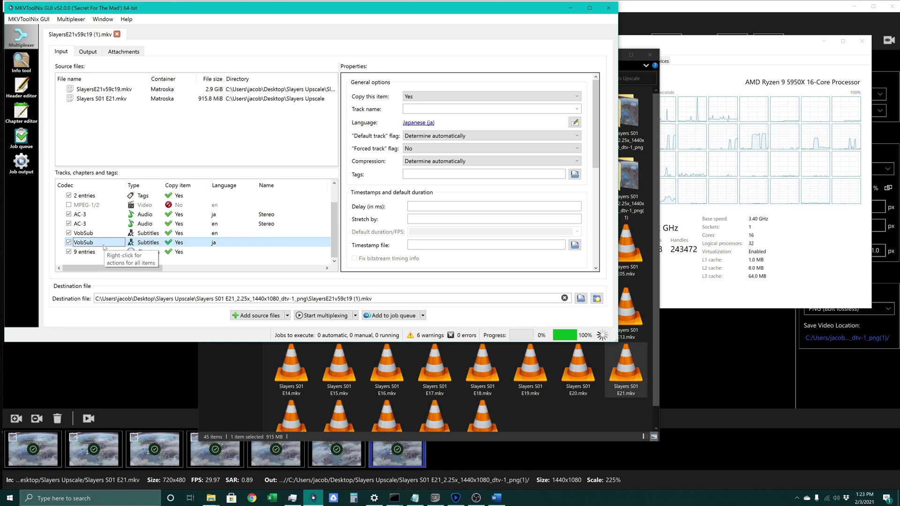
{"action": "left_click_drag", "start_coordinate": [103, 247], "coordinate": [113, 234]}
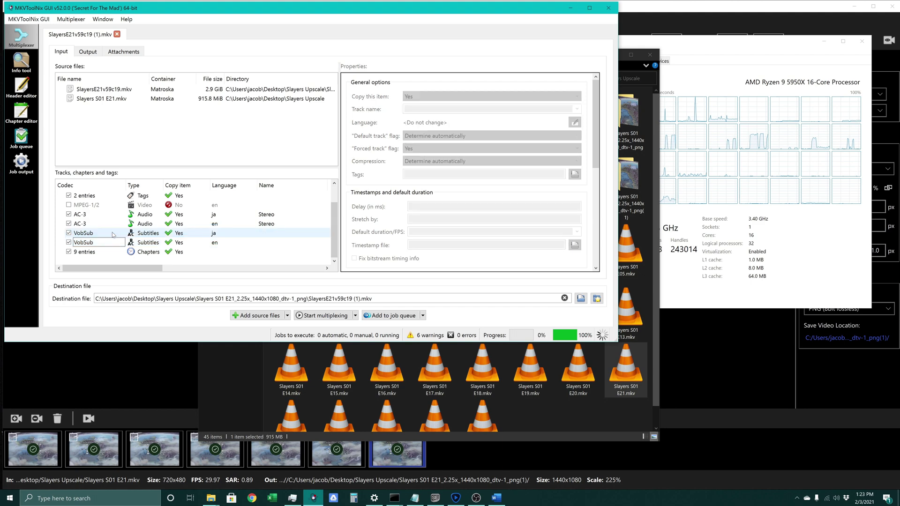
{"action": "left_click", "coordinate": [113, 234]}
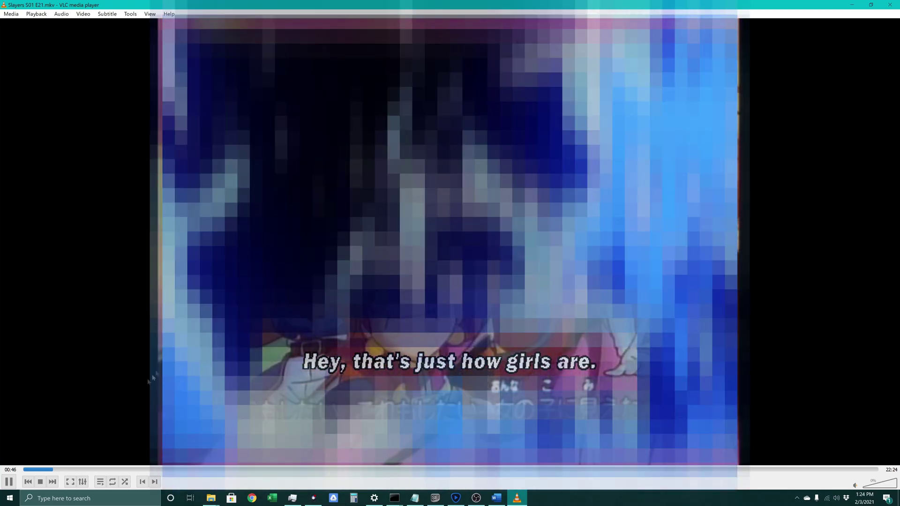
Pause Slayers S01 E21.mkv at 00:47 after checking its English subtitles, then minimize VLC
{"action": "left_click", "coordinate": [10, 484]}
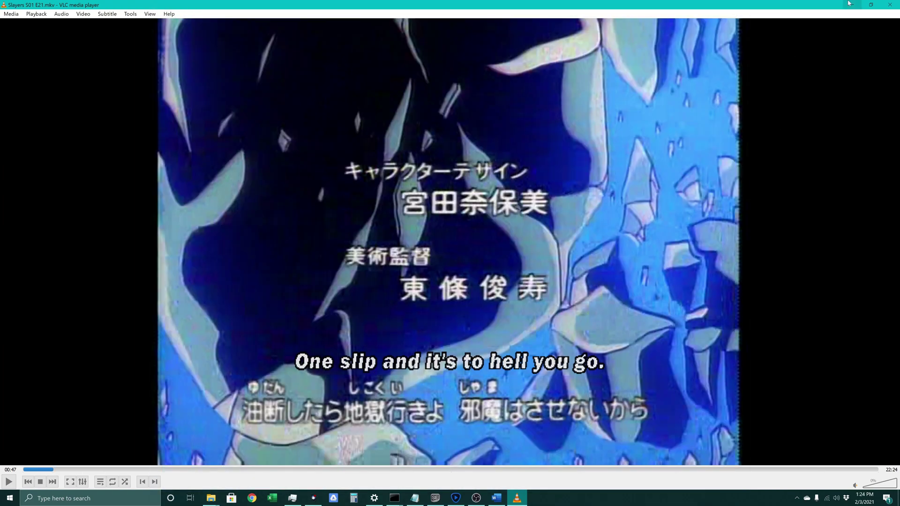
{"action": "left_click", "coordinate": [853, 4]}
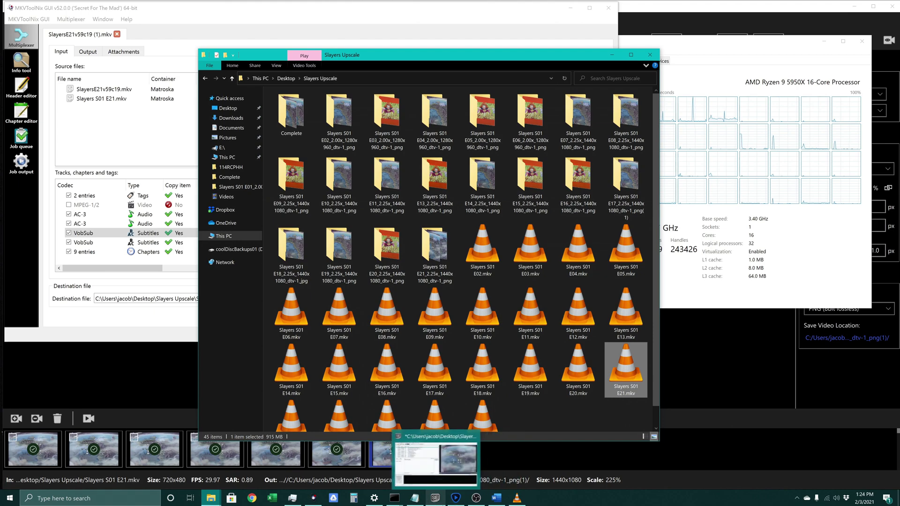
Open the Blu-ray sup export dialog for Slayers S01 E26.srt in Subtitle Edit
{"action": "left_click", "coordinate": [436, 497]}
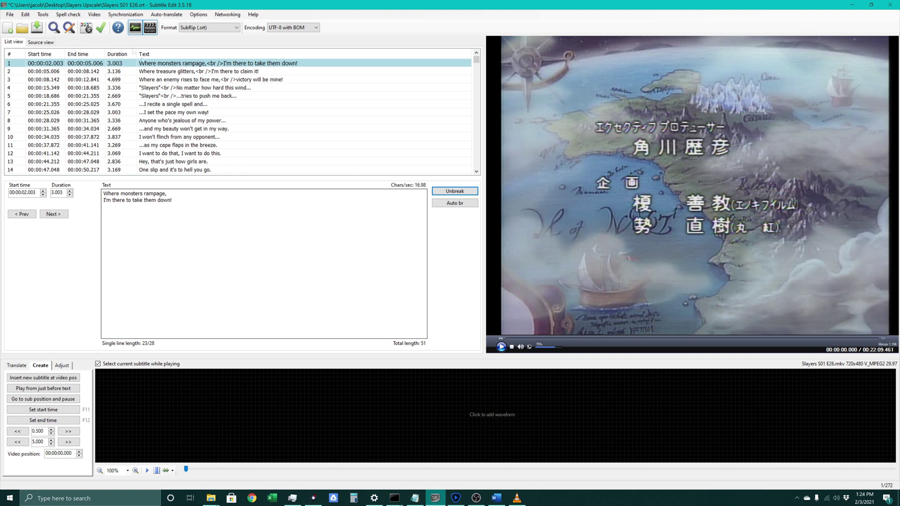
{"action": "left_click", "coordinate": [10, 17]}
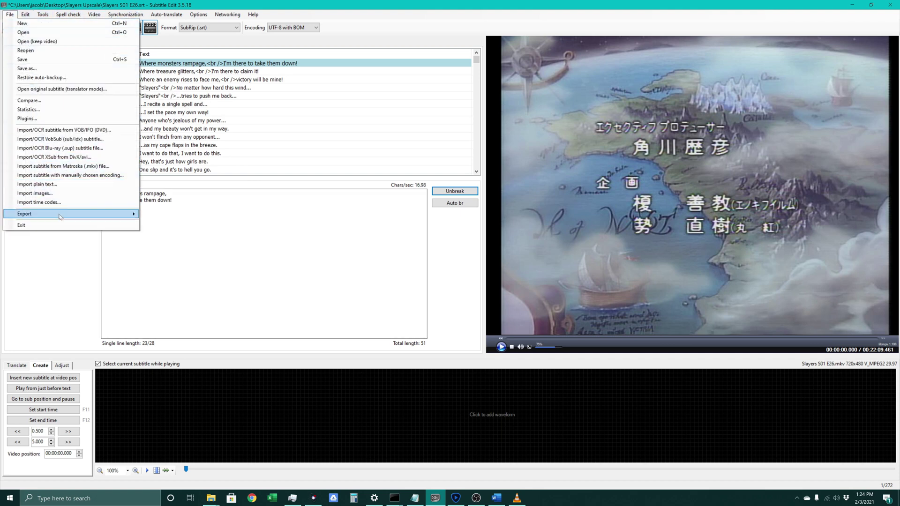
{"action": "mouse_move", "coordinate": [94, 216]}
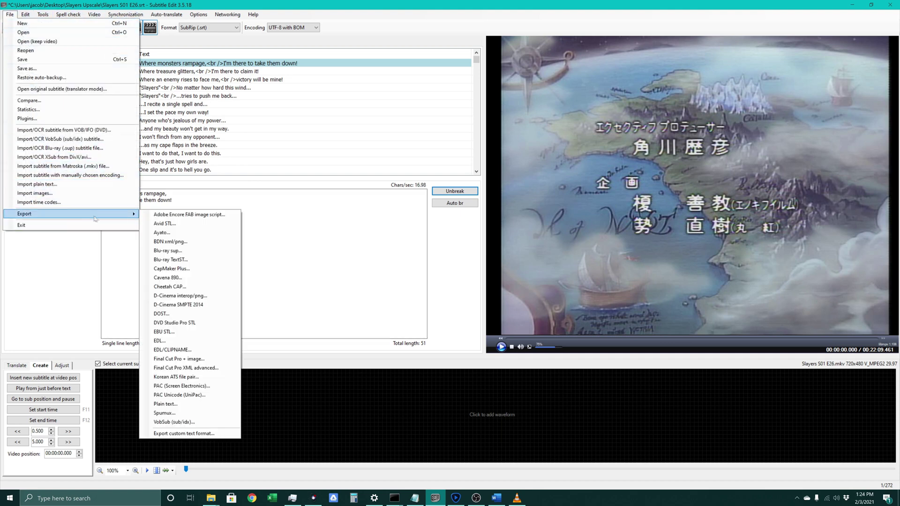
{"action": "left_click", "coordinate": [187, 253]}
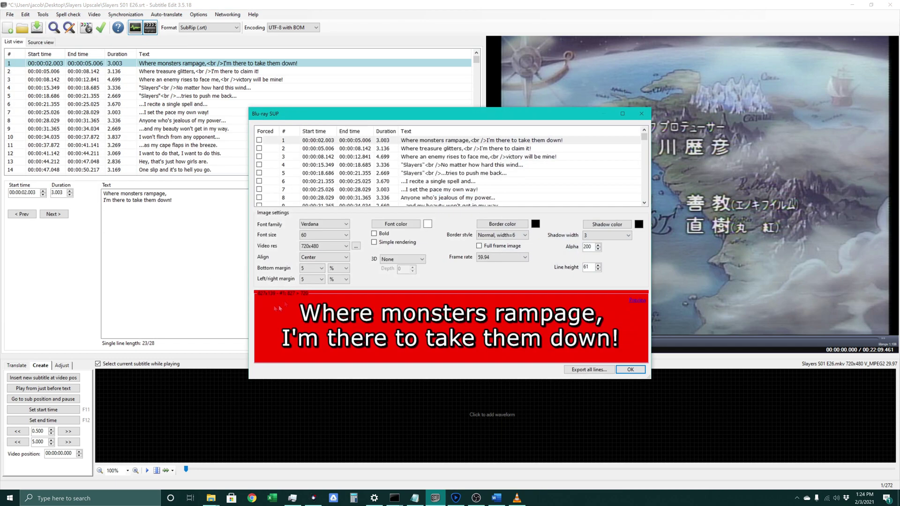
Set the Blu-ray sup image resolution to 1440x1080
{"action": "left_click", "coordinate": [328, 247]}
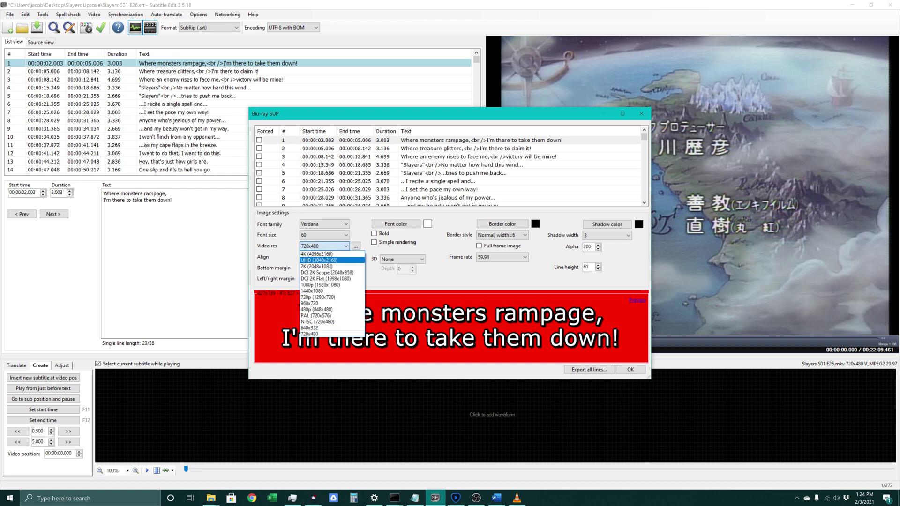
{"action": "left_click", "coordinate": [331, 291]}
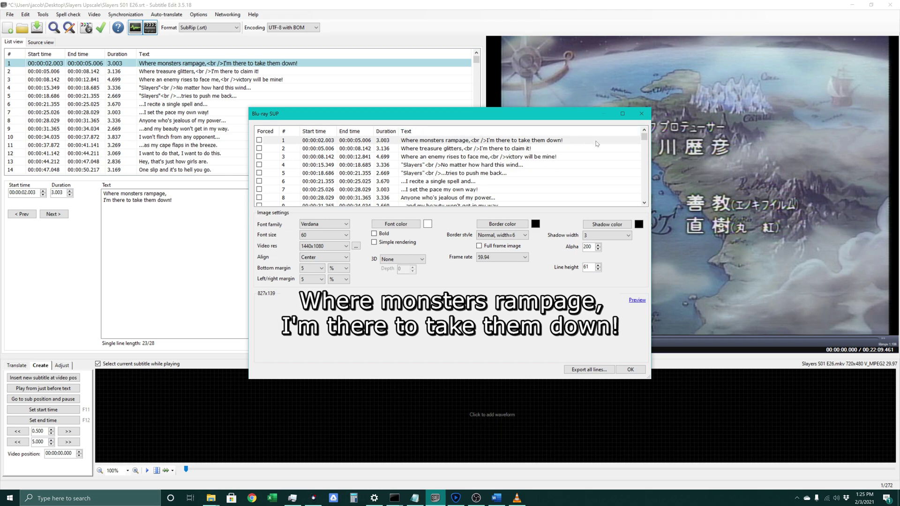
{"action": "left_click_drag", "start_coordinate": [644, 138], "coordinate": [647, 213]}
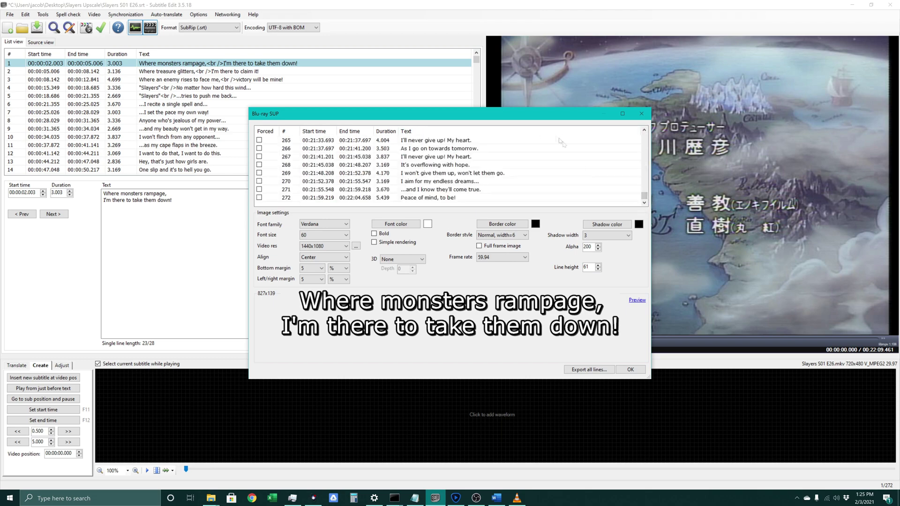
Export Slayers S01 E26.sup, replacing the existing file, and bring up the SUP folder
{"action": "left_click", "coordinate": [599, 370]}
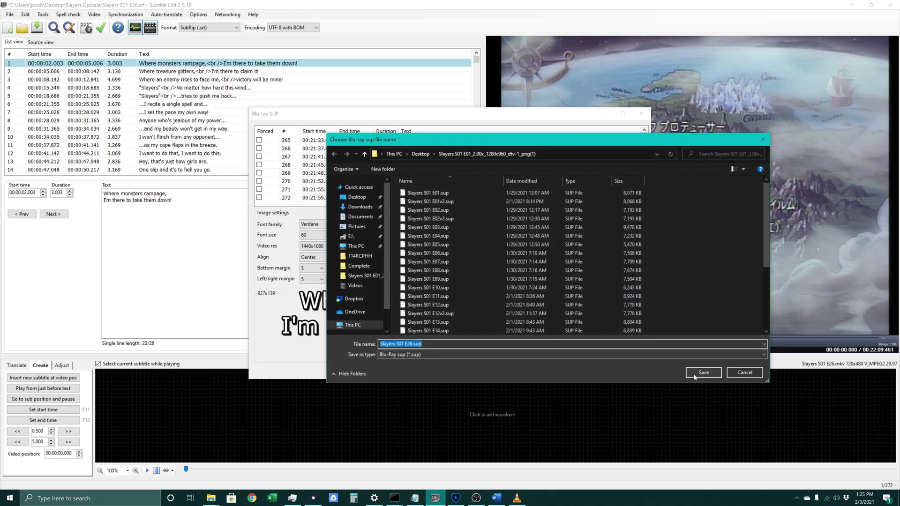
{"action": "left_click", "coordinate": [695, 375]}
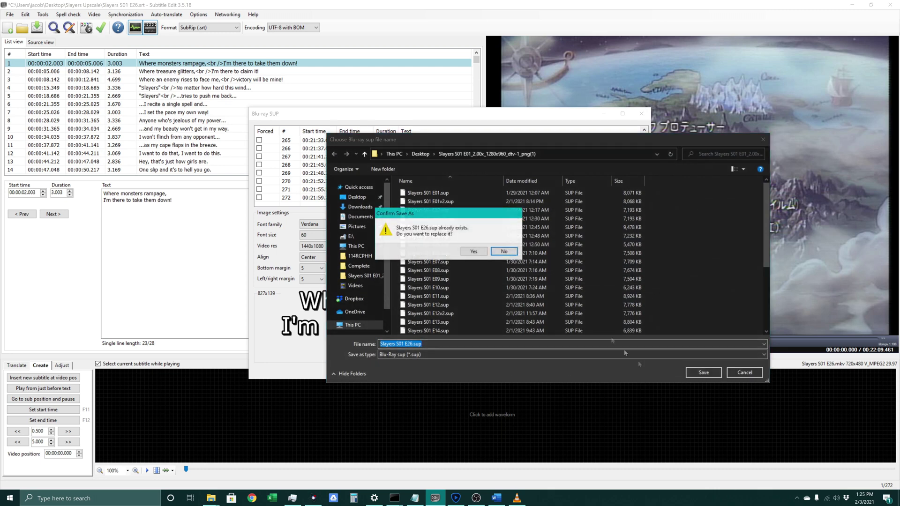
{"action": "left_click", "coordinate": [474, 252]}
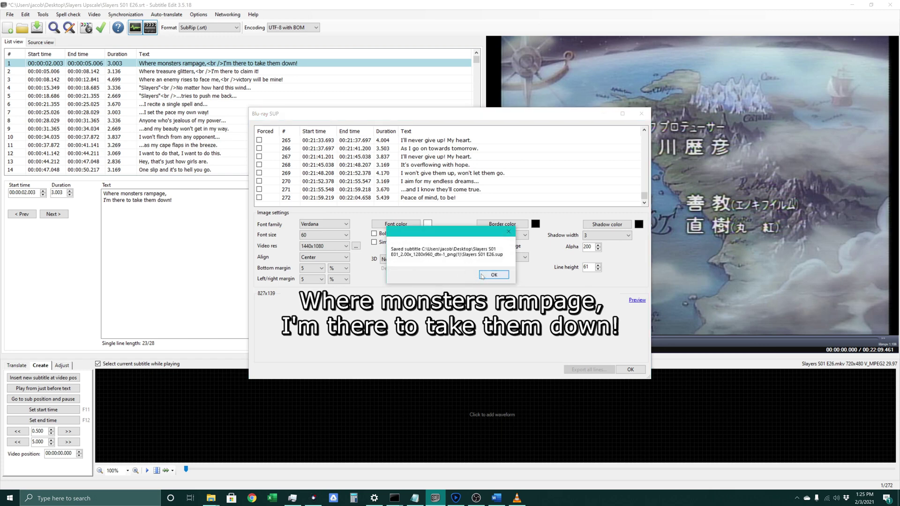
{"action": "left_click", "coordinate": [493, 276]}
{"action": "left_click", "coordinate": [209, 498]}
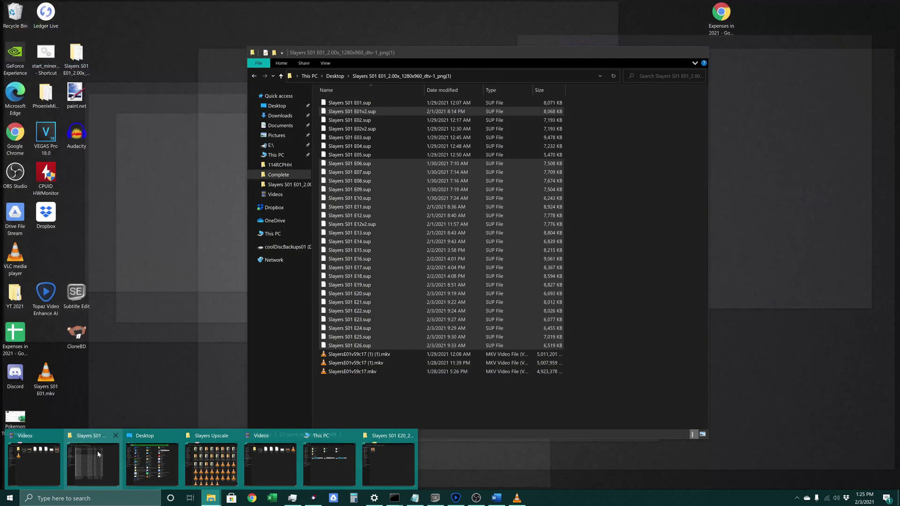
{"action": "left_click", "coordinate": [97, 451]}
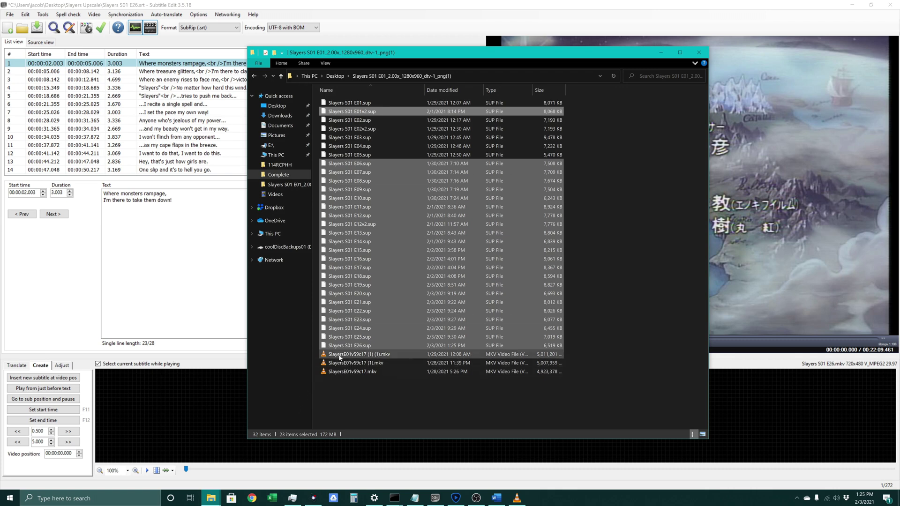
Drag Slayers S01 E21.sup from File Explorer into the MKVToolNix source files list
{"action": "left_click", "coordinate": [370, 346]}
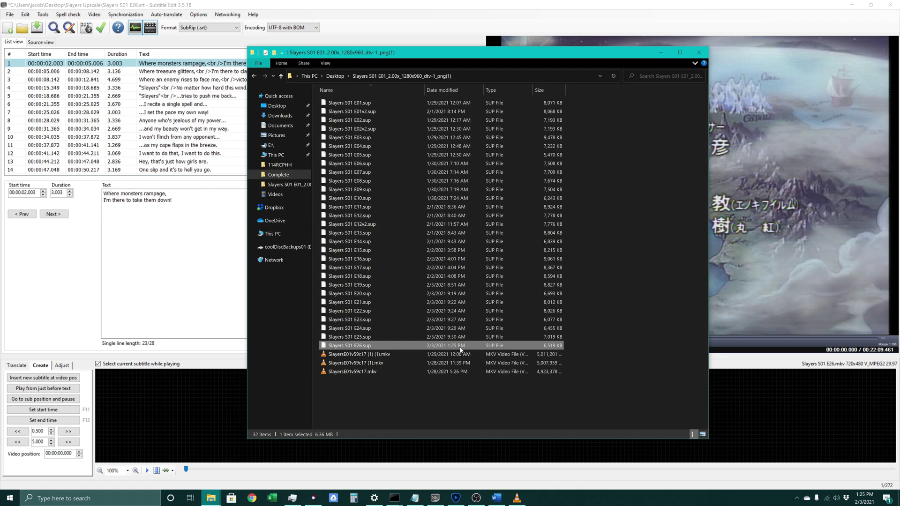
{"action": "left_click", "coordinate": [377, 302]}
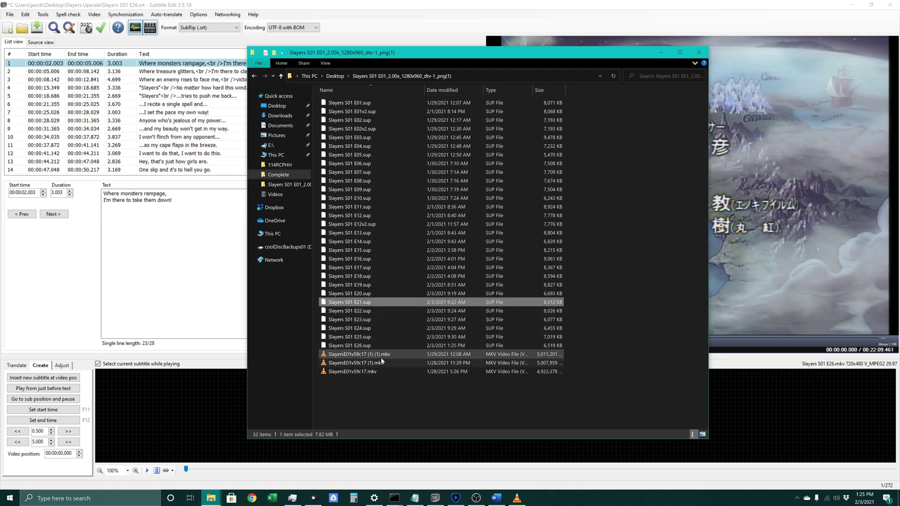
{"action": "left_click_drag", "start_coordinate": [368, 304], "coordinate": [152, 149]}
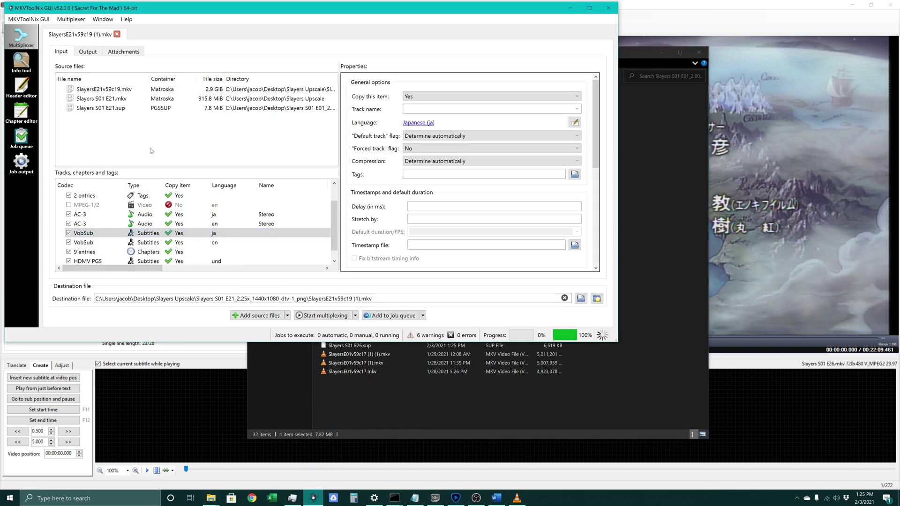
Move the HDMV PGS track just below the audio tracks and exclude the Japanese VobSub subtitles
{"action": "left_click", "coordinate": [98, 254]}
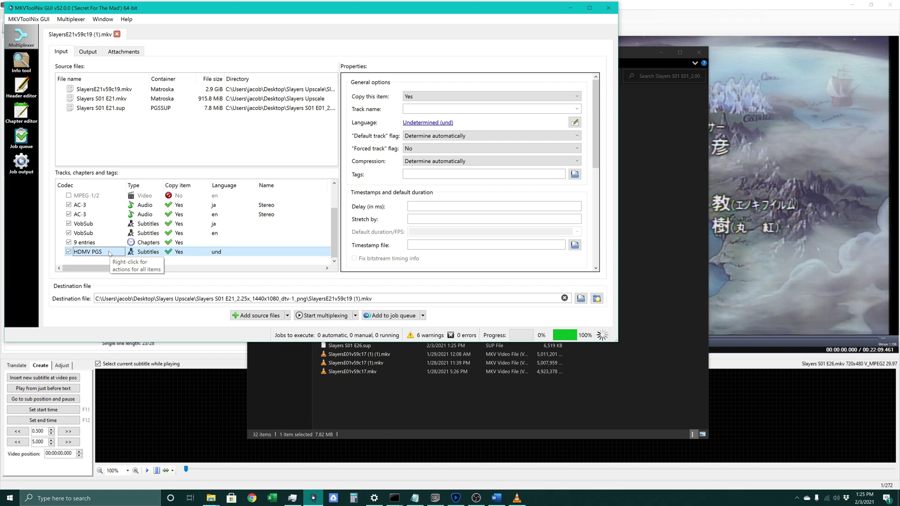
{"action": "left_click_drag", "start_coordinate": [108, 254], "coordinate": [106, 225]}
{"action": "left_click", "coordinate": [107, 233]}
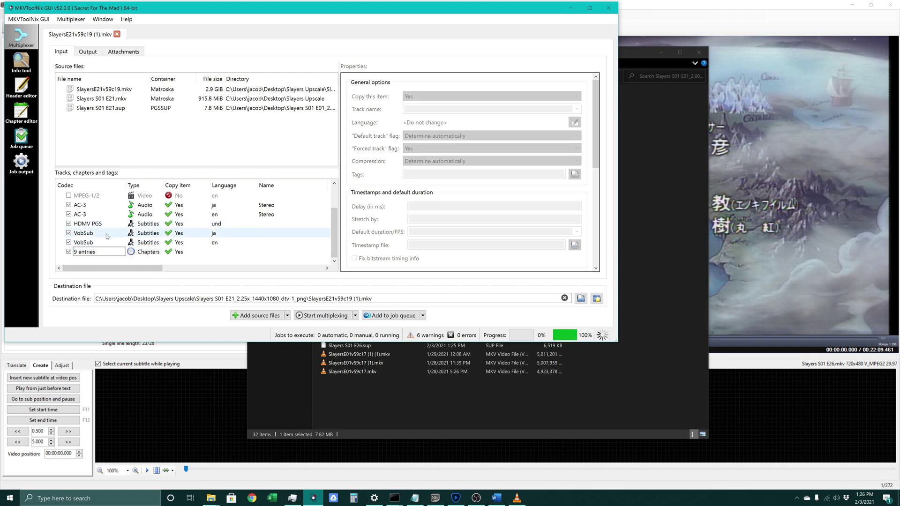
{"action": "left_click", "coordinate": [69, 233]}
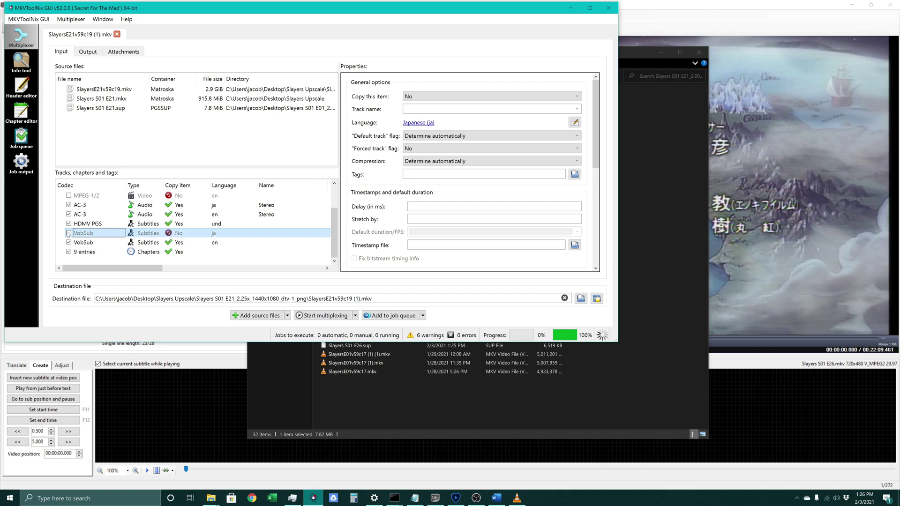
{"action": "left_click", "coordinate": [89, 224]}
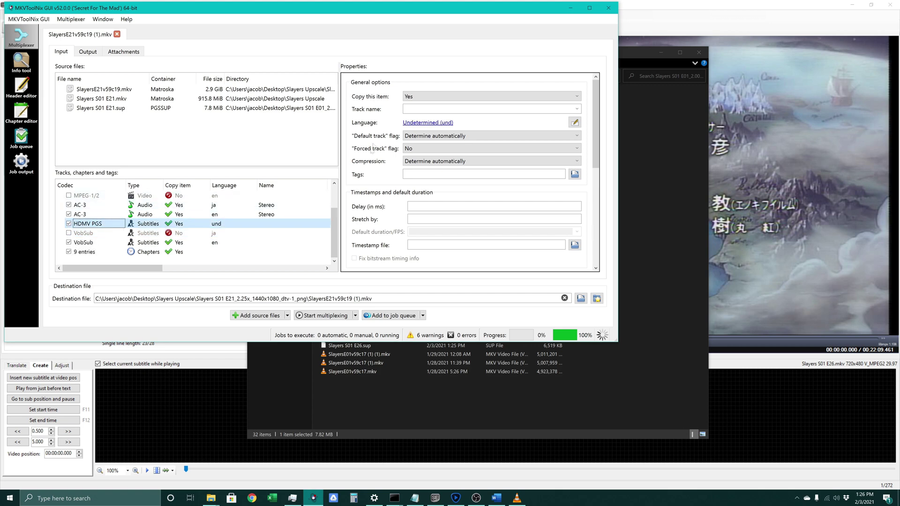
Name the PGS track 'English', set its language to English, and flag it as default
{"action": "left_click", "coordinate": [403, 109]}
{"action": "type", "text": "English"}
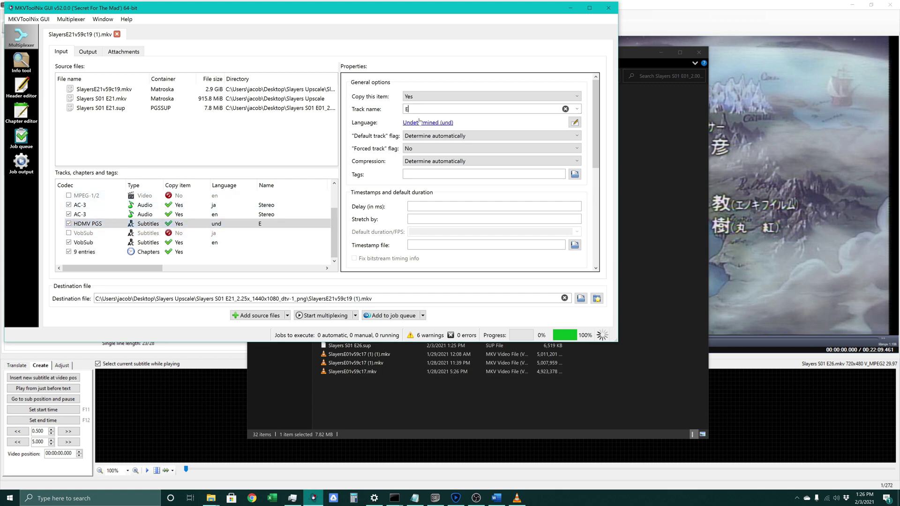
{"action": "left_click", "coordinate": [419, 122]}
{"action": "left_click", "coordinate": [361, 180]}
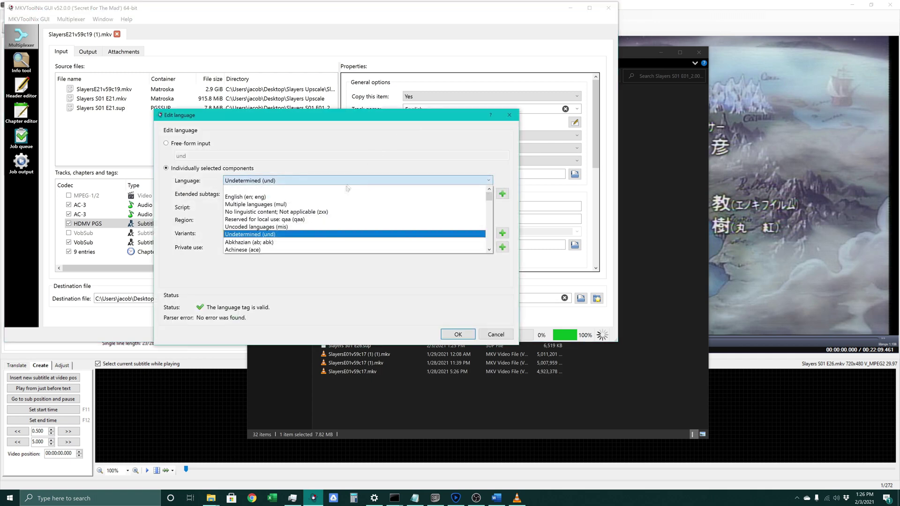
{"action": "left_click", "coordinate": [368, 195]}
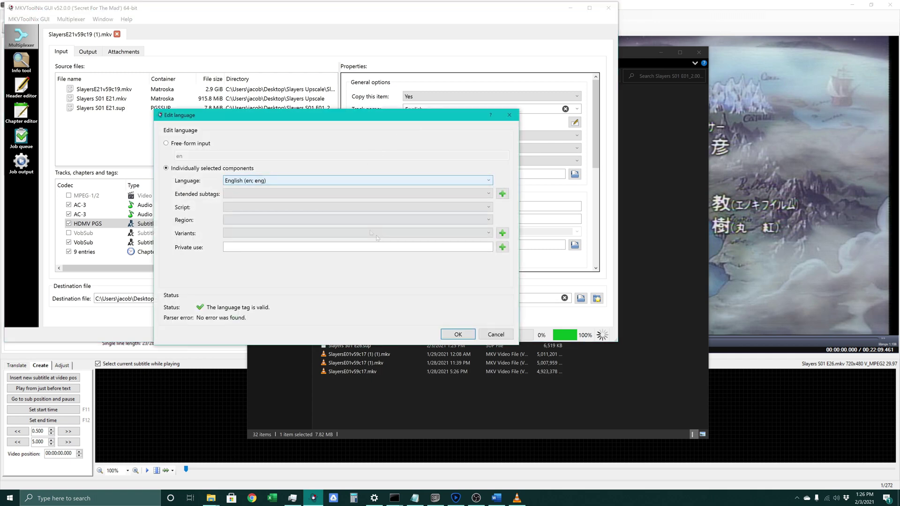
{"action": "left_click", "coordinate": [458, 334]}
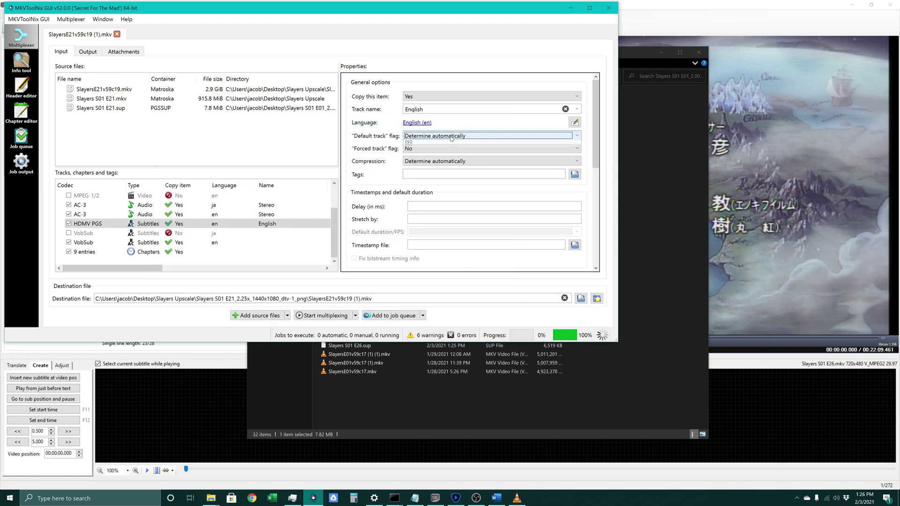
{"action": "left_click", "coordinate": [449, 137]}
{"action": "left_click", "coordinate": [447, 153]}
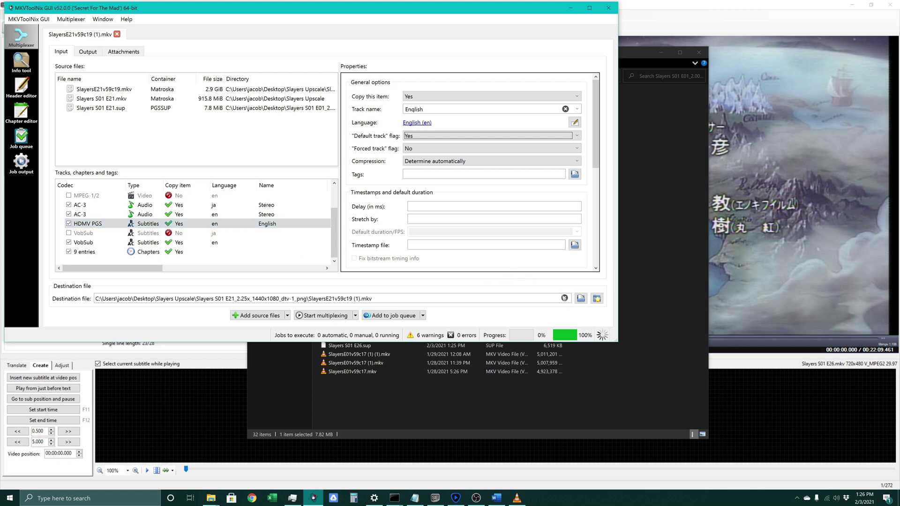
Set the output file to Slayers S01 E21.mkv in the Complete folder
{"action": "left_click", "coordinate": [580, 299]}
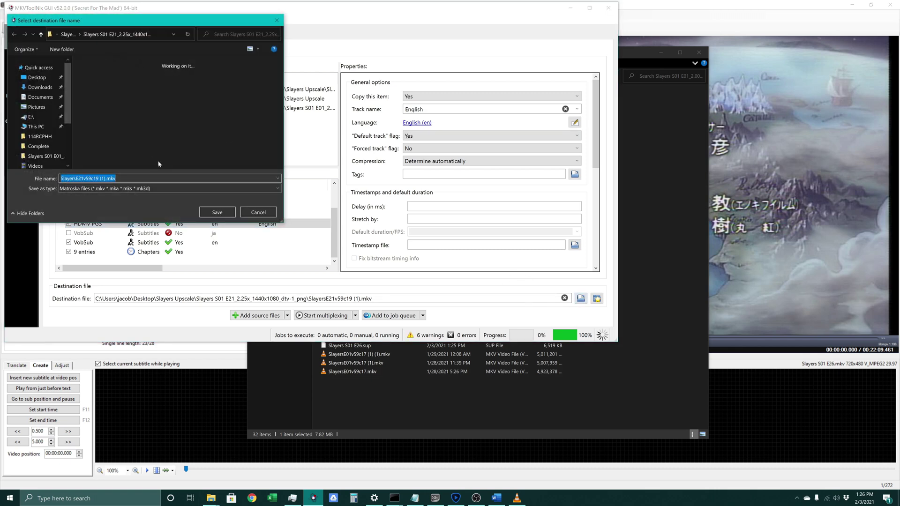
{"action": "left_click", "coordinate": [47, 150]}
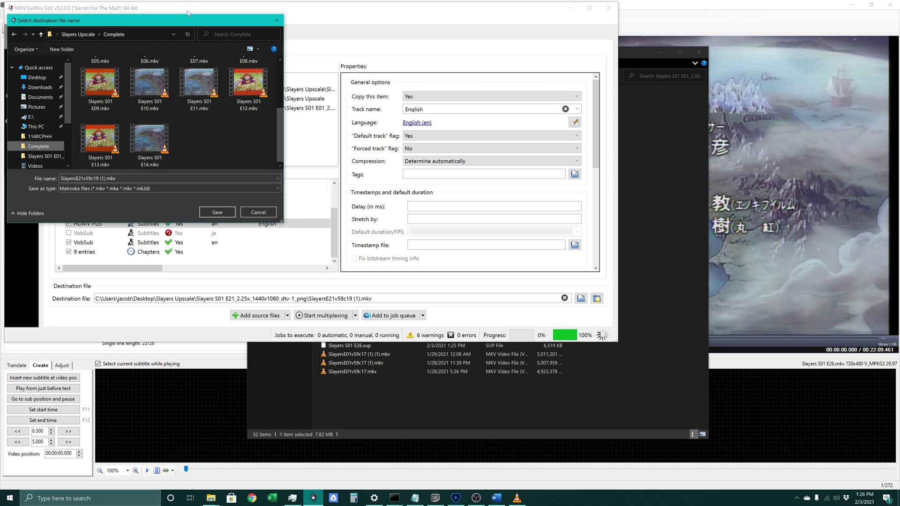
{"action": "left_click_drag", "start_coordinate": [182, 26], "coordinate": [486, 127]}
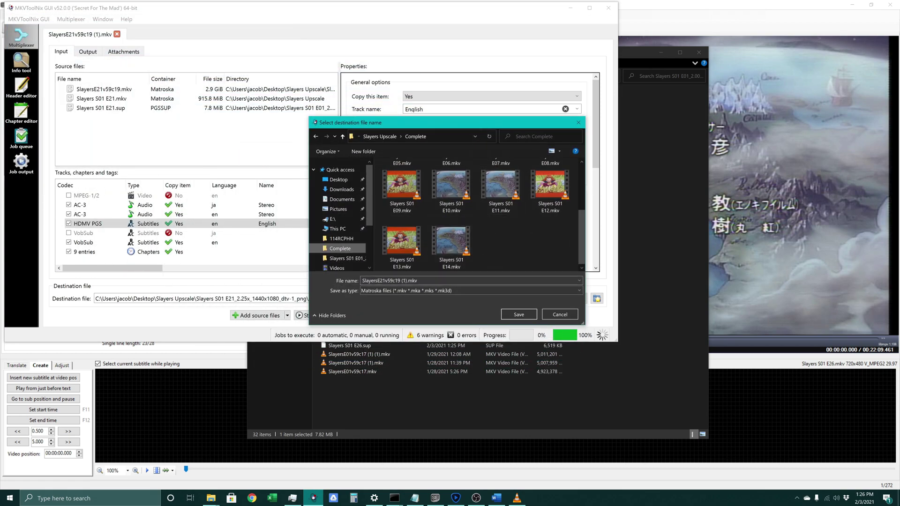
{"action": "left_click", "coordinate": [401, 280]}
{"action": "left_click", "coordinate": [401, 280]}
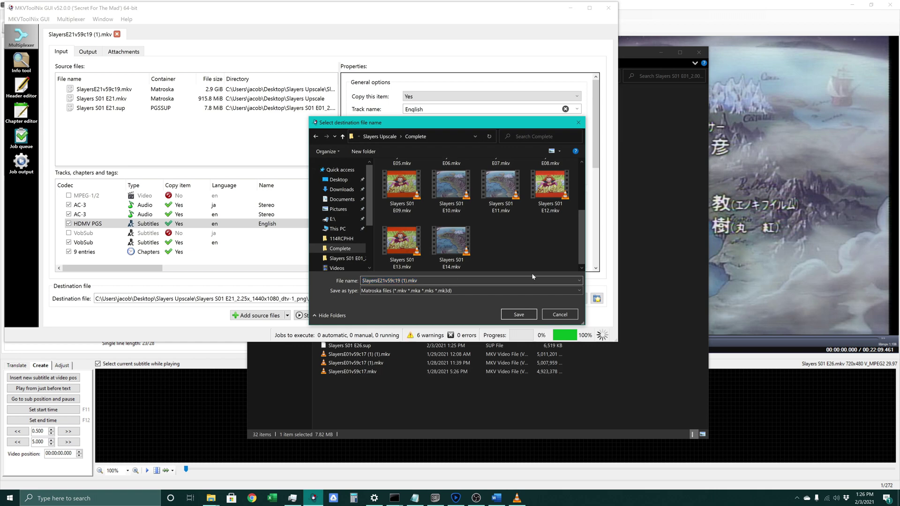
{"action": "key", "text": "BackSpace"}
{"action": "key", "text": "BackSpace"}
{"action": "key", "text": "BackSpace"}
{"action": "key", "text": "BackSpace"}
{"action": "key", "text": "BackSpace"}
{"action": "key", "text": "BackSpace"}
{"action": "key", "text": "BackSpace"}
{"action": "key", "text": "BackSpace"}
{"action": "key", "text": "BackSpace"}
{"action": "key", "text": "BackSpace"}
{"action": "key", "text": "BackSpace"}
{"action": "key", "text": "BackSpace"}
{"action": "key", "text": "BackSpace"}
{"action": "type", "text": "S01 E21"}
{"action": "left_click", "coordinate": [519, 314]}
Start multiplexing and review the upscaled MKV and SUP sources
{"action": "left_click", "coordinate": [310, 319]}
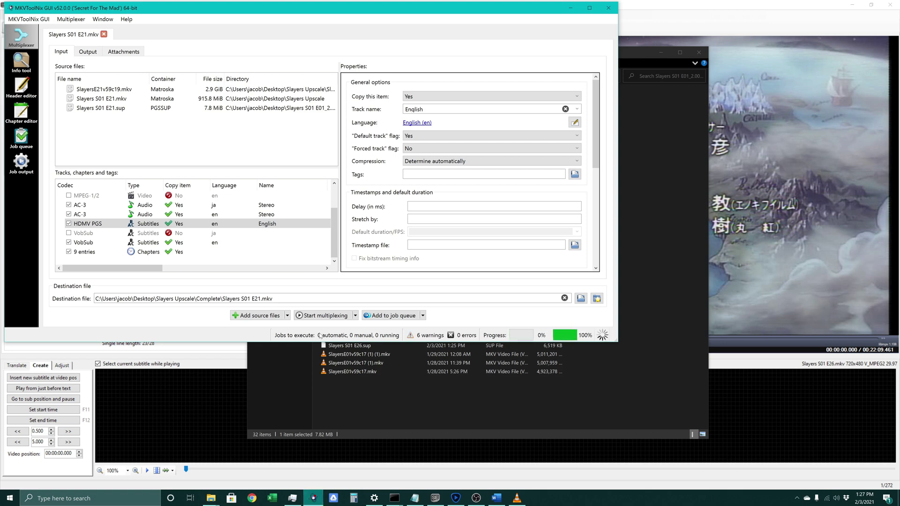
{"action": "left_click", "coordinate": [127, 99]}
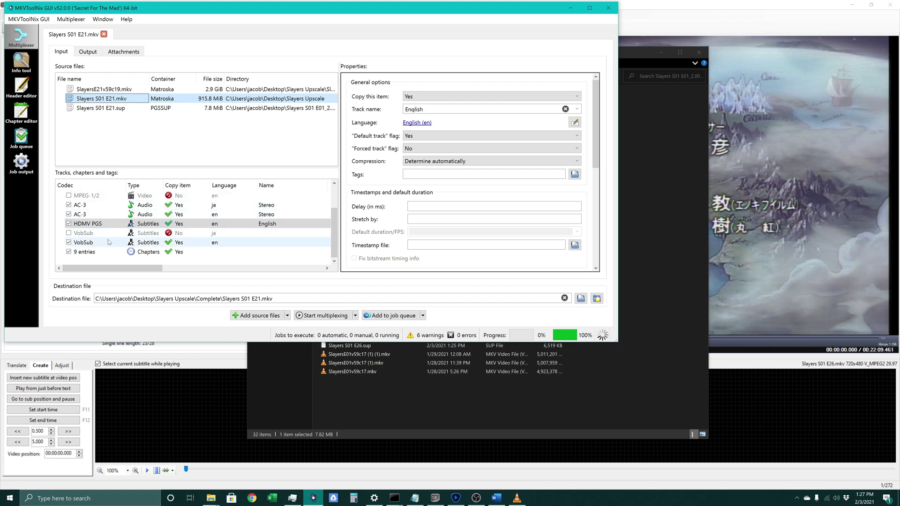
{"action": "left_click", "coordinate": [136, 109]}
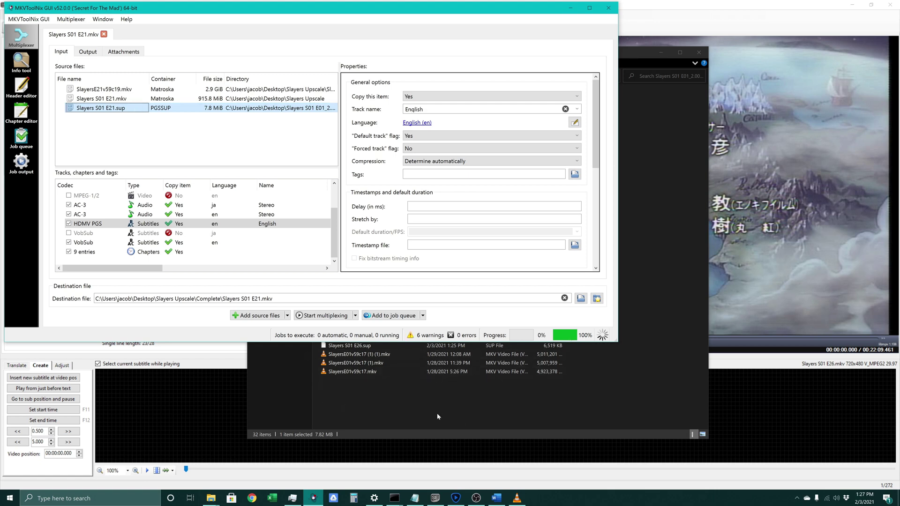
{"action": "left_click", "coordinate": [211, 500]}
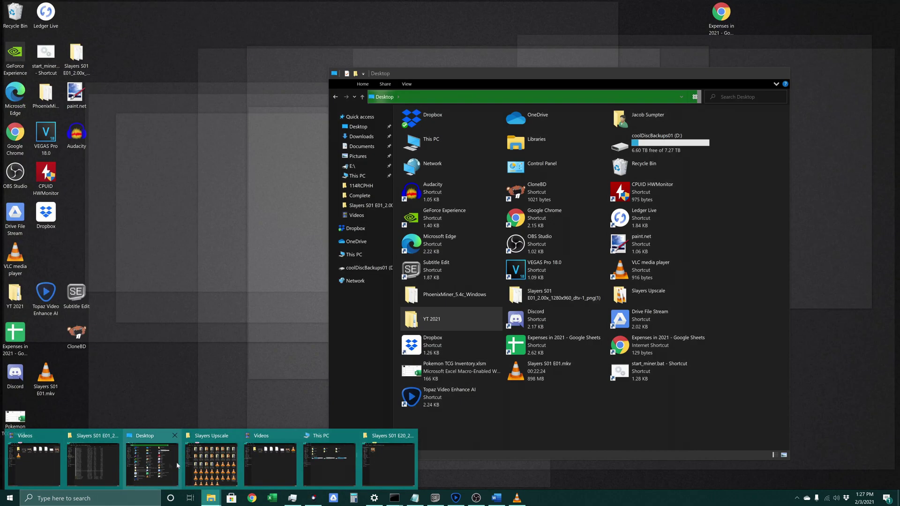
Play the finished Slayers S01 E21.mkv from the Complete folder in VLC
{"action": "left_click", "coordinate": [200, 464]}
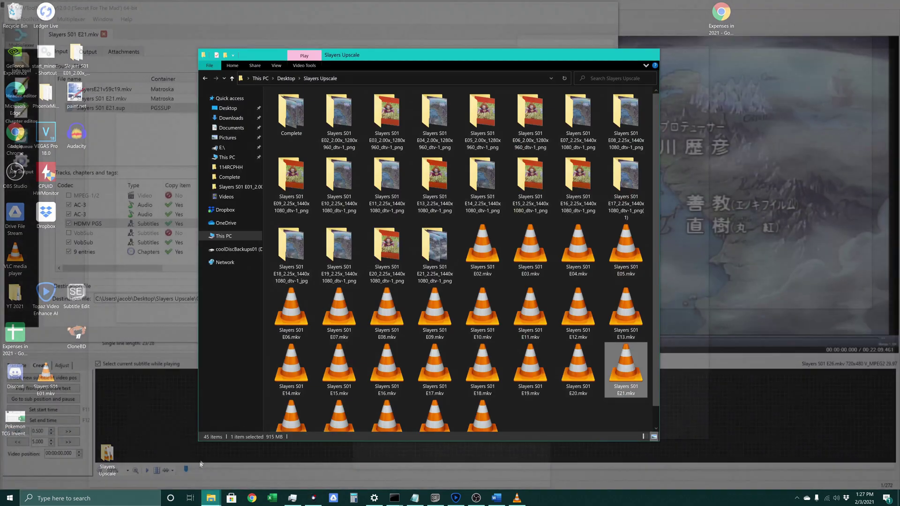
{"action": "double_click", "coordinate": [303, 129]}
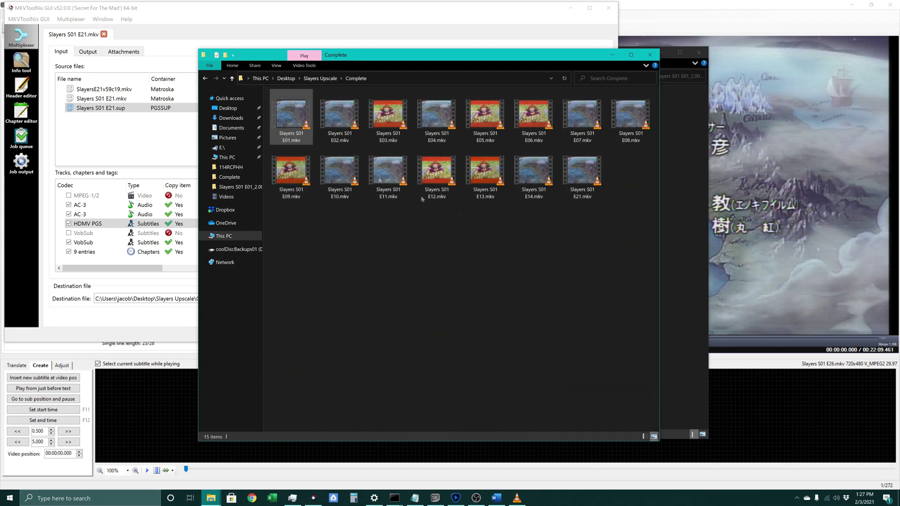
{"action": "double_click", "coordinate": [585, 178]}
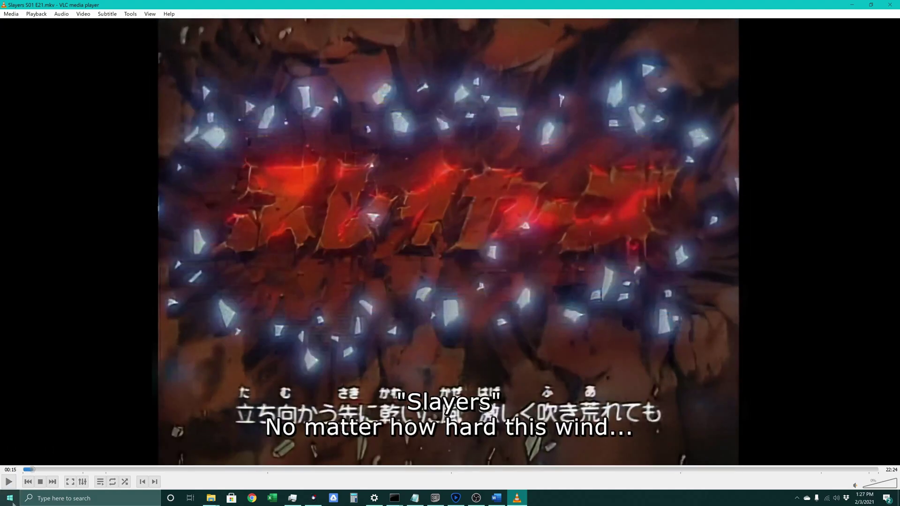
{"action": "right_click", "coordinate": [96, 94]}
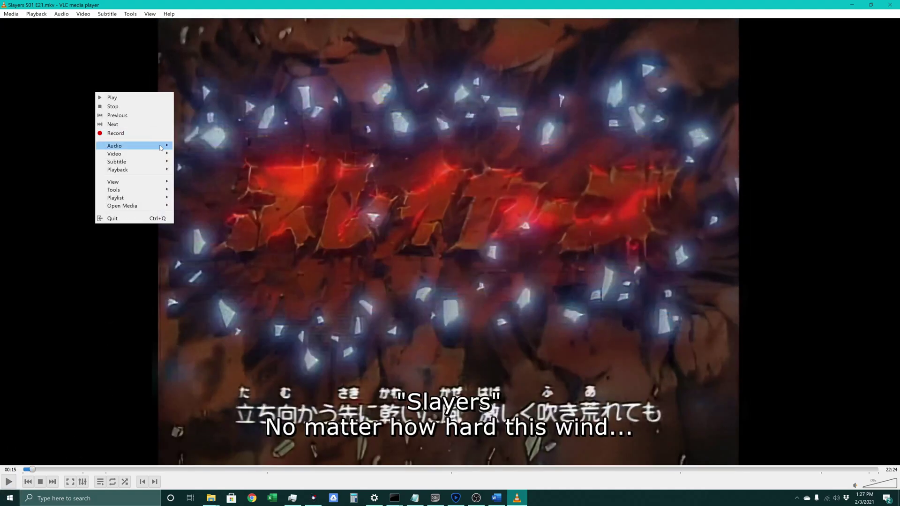
{"action": "mouse_move", "coordinate": [162, 146]}
{"action": "mouse_move", "coordinate": [196, 149]}
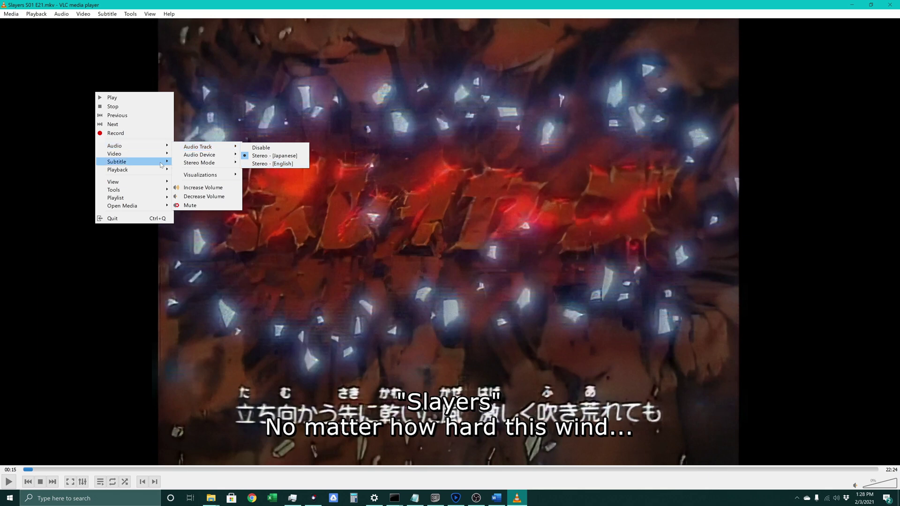
{"action": "mouse_move", "coordinate": [162, 163]}
{"action": "mouse_move", "coordinate": [220, 173]}
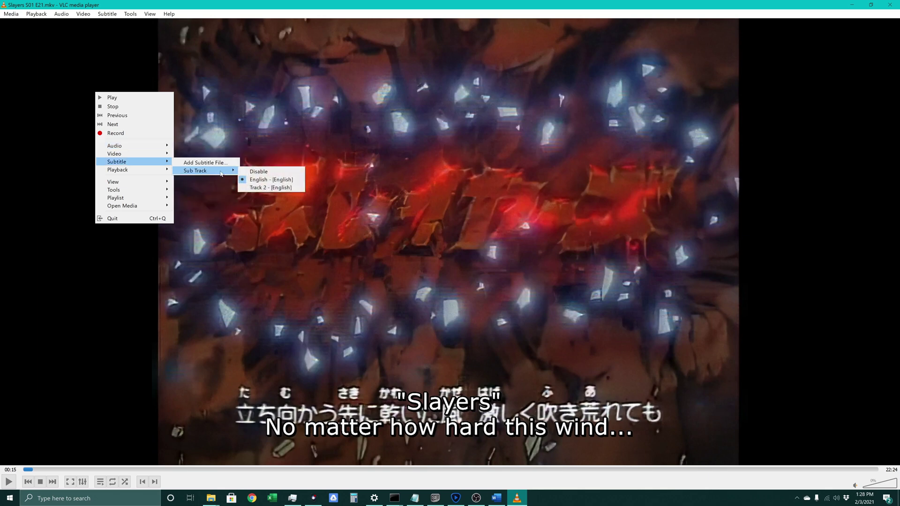
{"action": "left_click", "coordinate": [274, 182]}
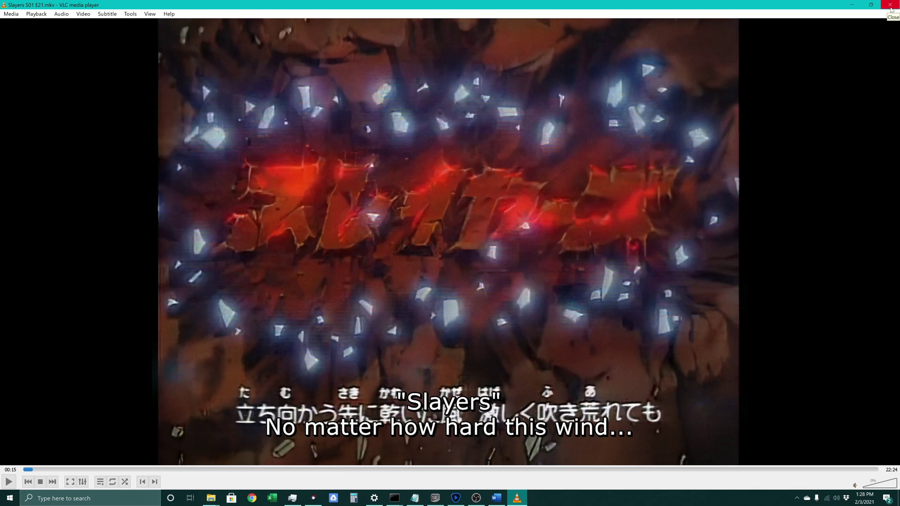